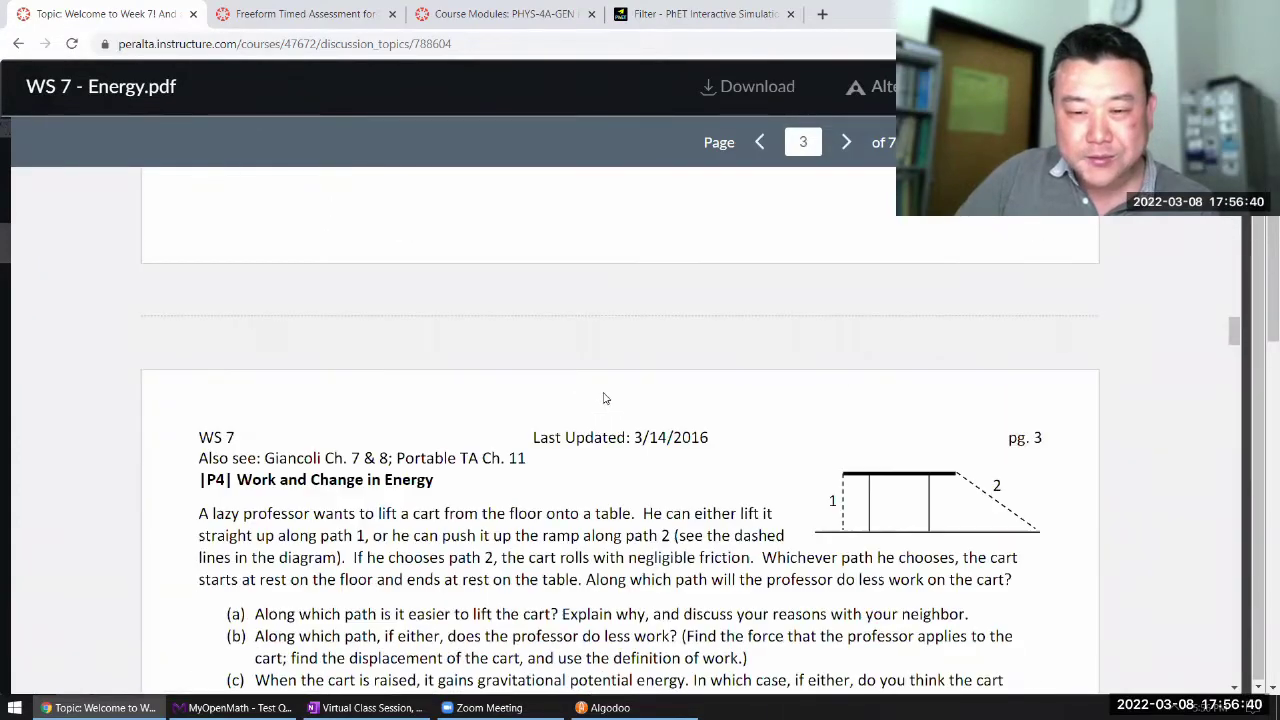
scroll(603, 398, "down", 2)
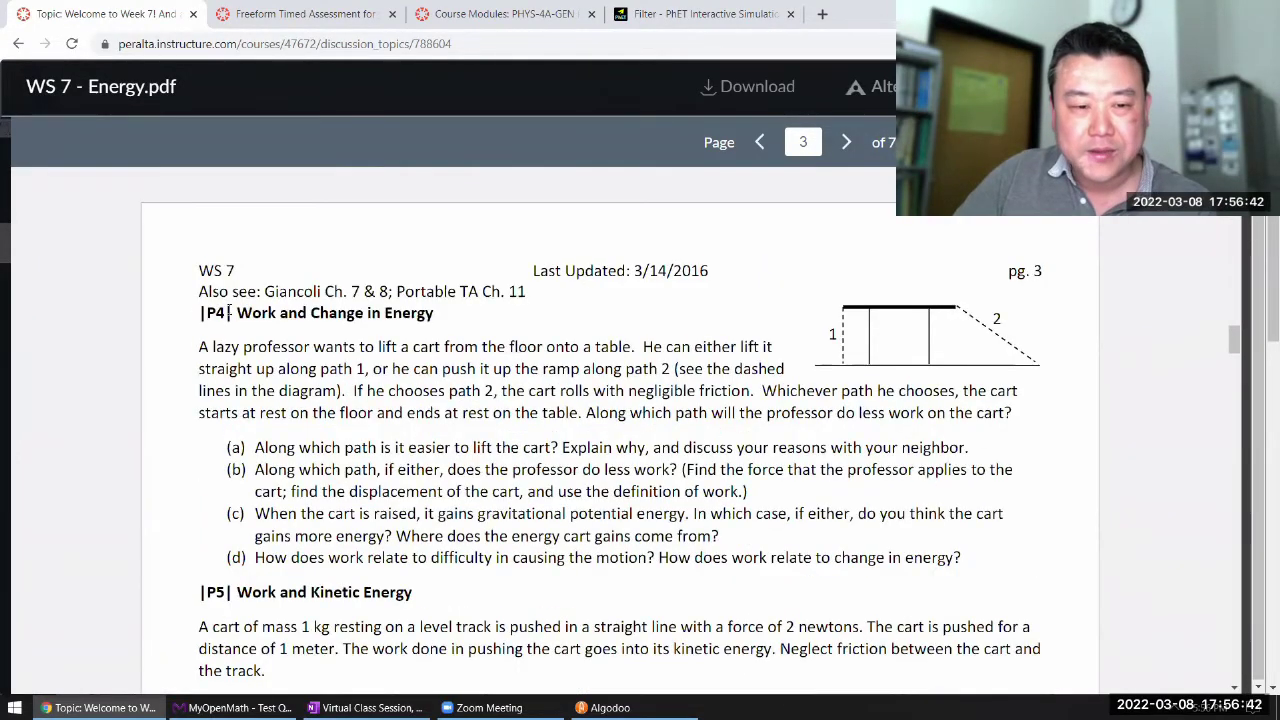
Step: Scroll to page 3 and highlight the P4 problem text through part (d), then clear it
left_click_drag(229, 313, 986, 570)
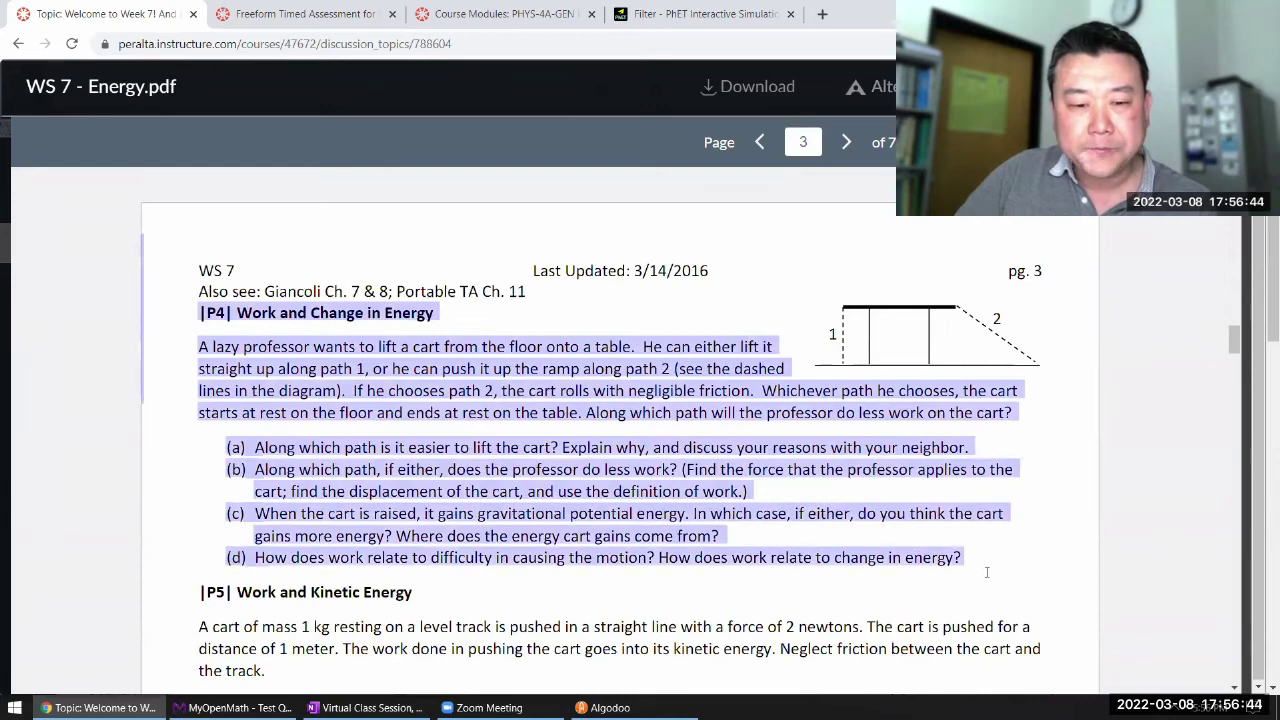
left_click(960, 548)
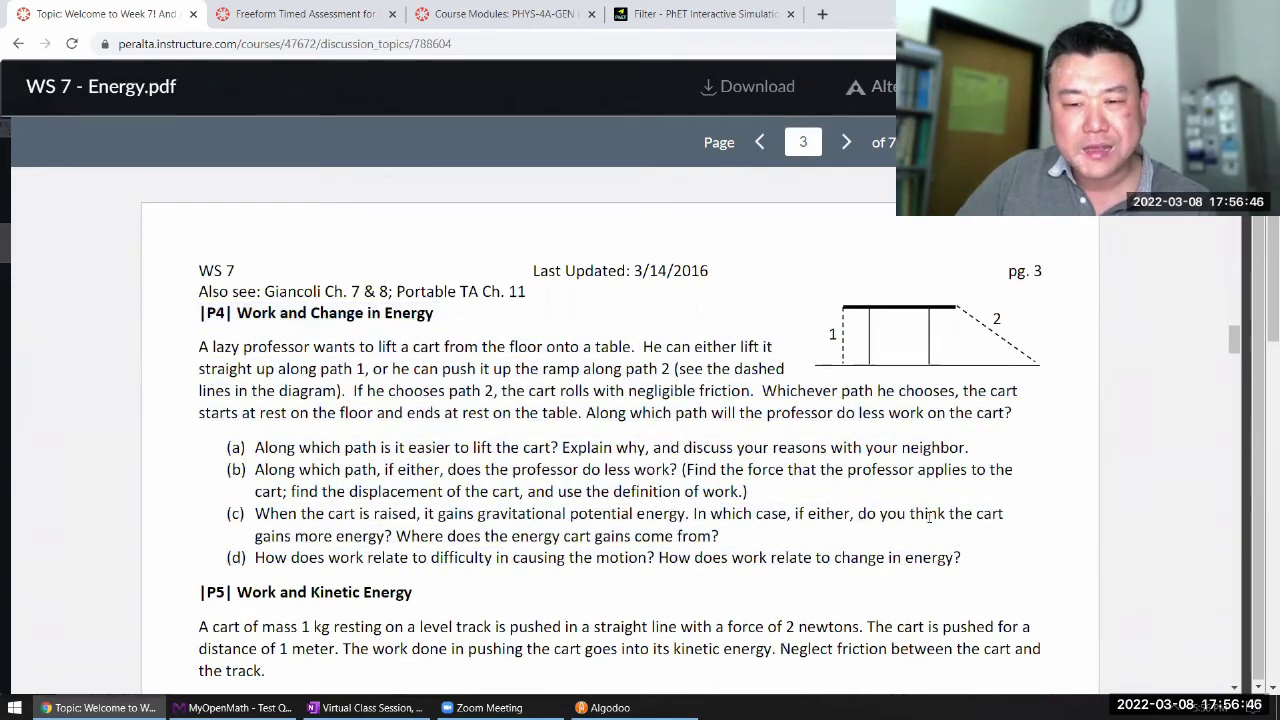
Step: Scroll the enlarged page back down to the P5 Work and Kinetic Energy problem
scroll(929, 516, "up", 1, "ctrl")
scroll(893, 477, "up", 1, "ctrl")
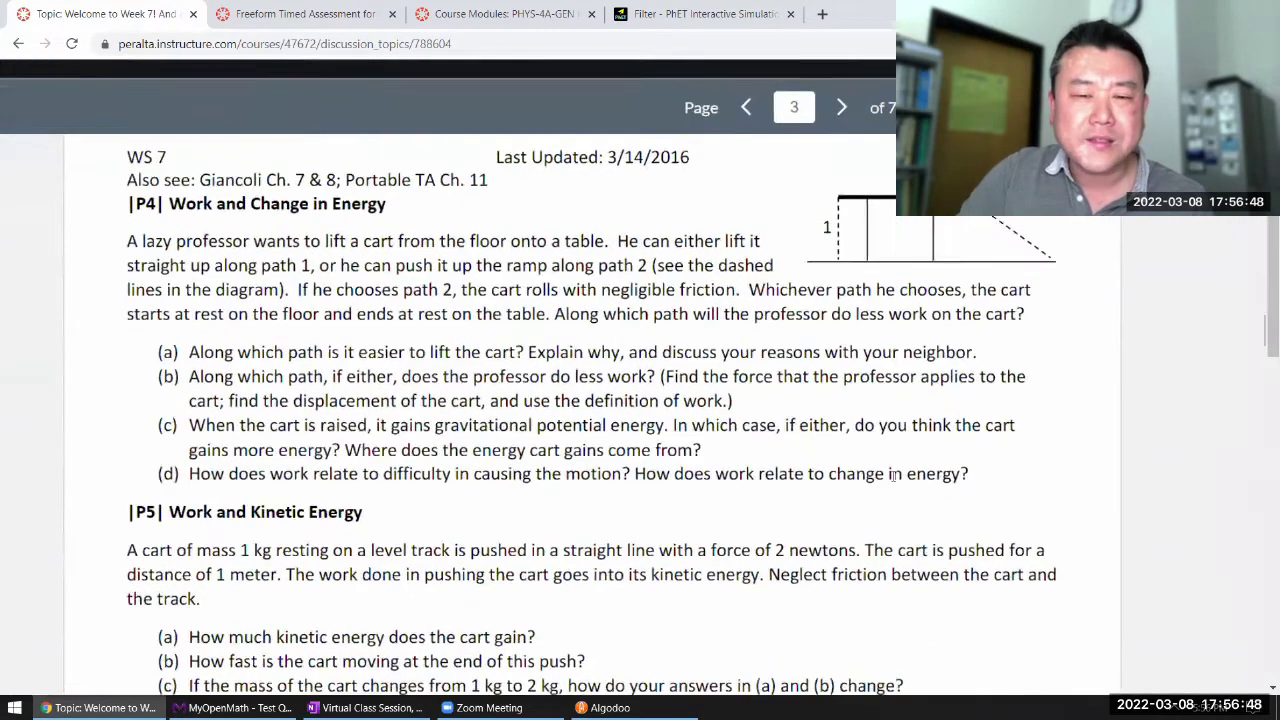
scroll(893, 477, "up", 2, "ctrl")
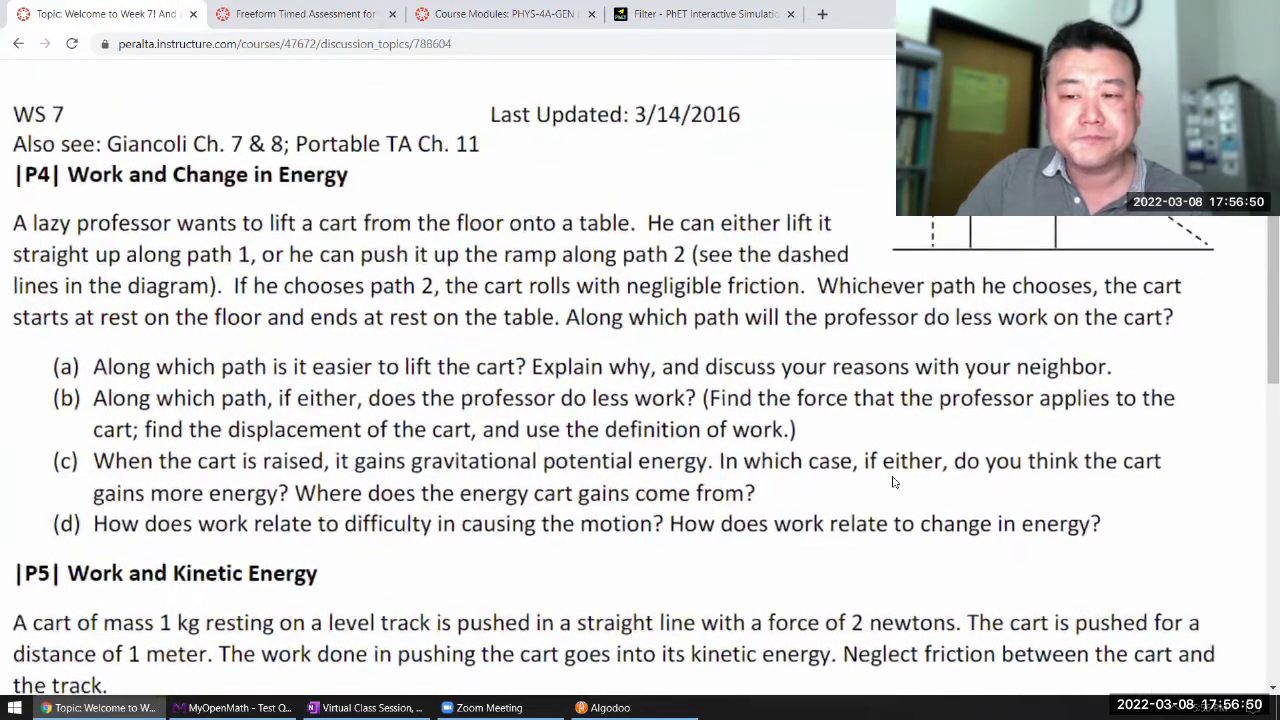
scroll(893, 480, "up", 1)
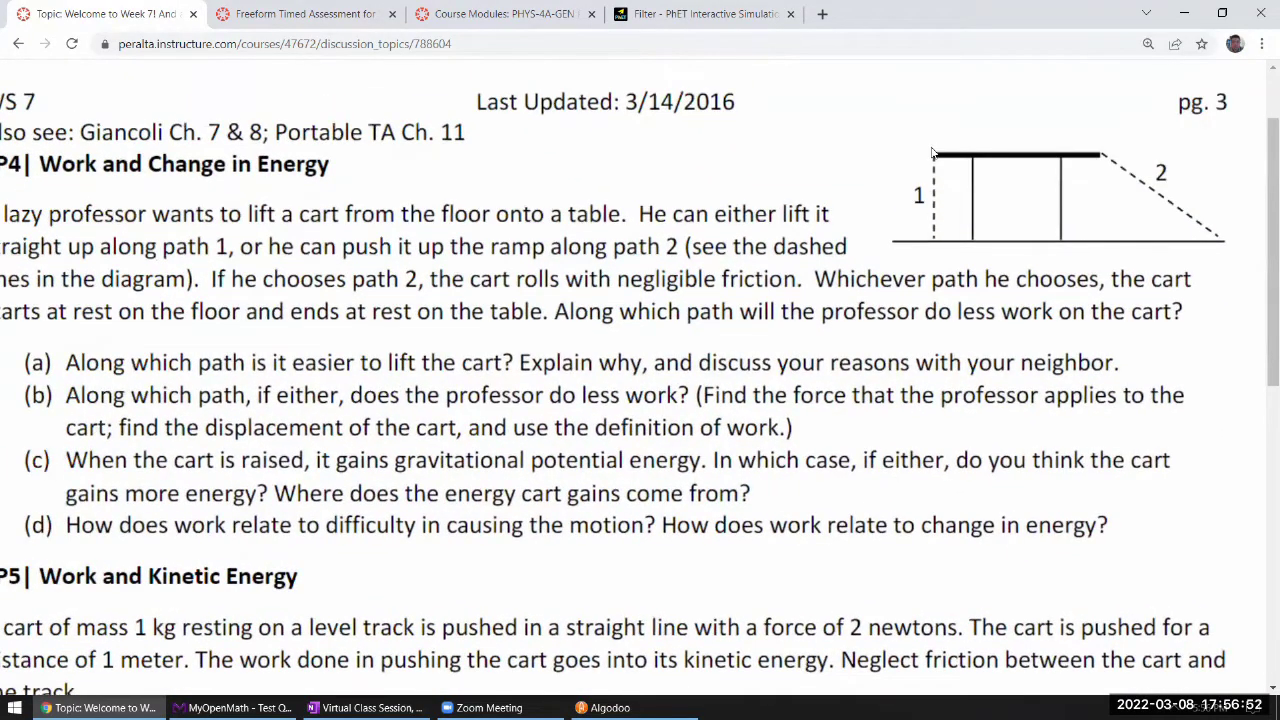
scroll(1155, 241, "left", 2)
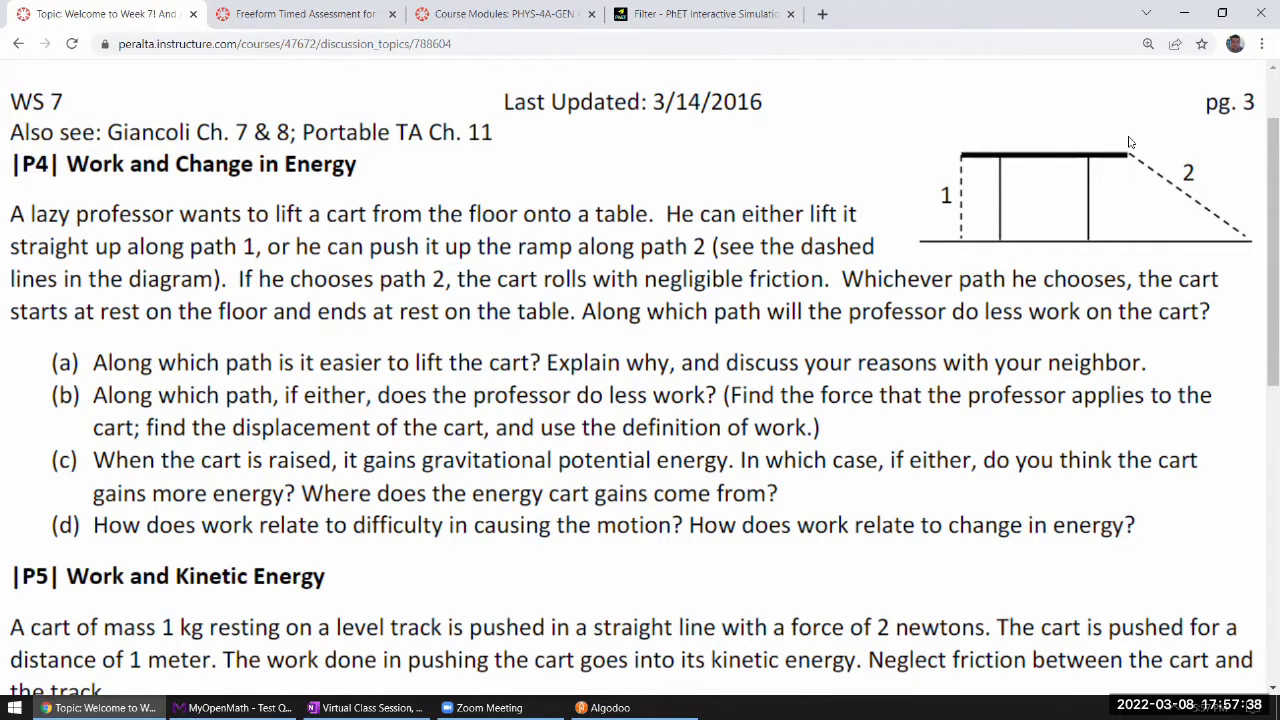
scroll(1130, 142, "down", 2)
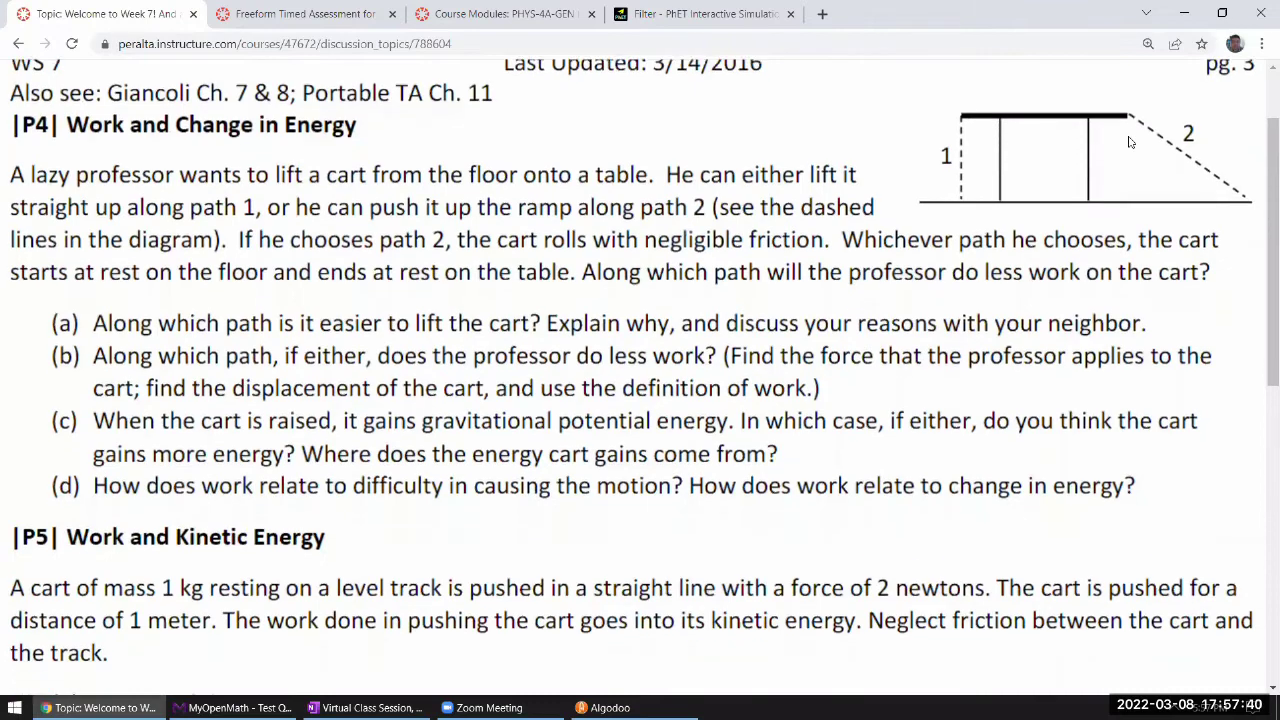
scroll(1130, 142, "down", 2)
scroll(1130, 142, "down", 5)
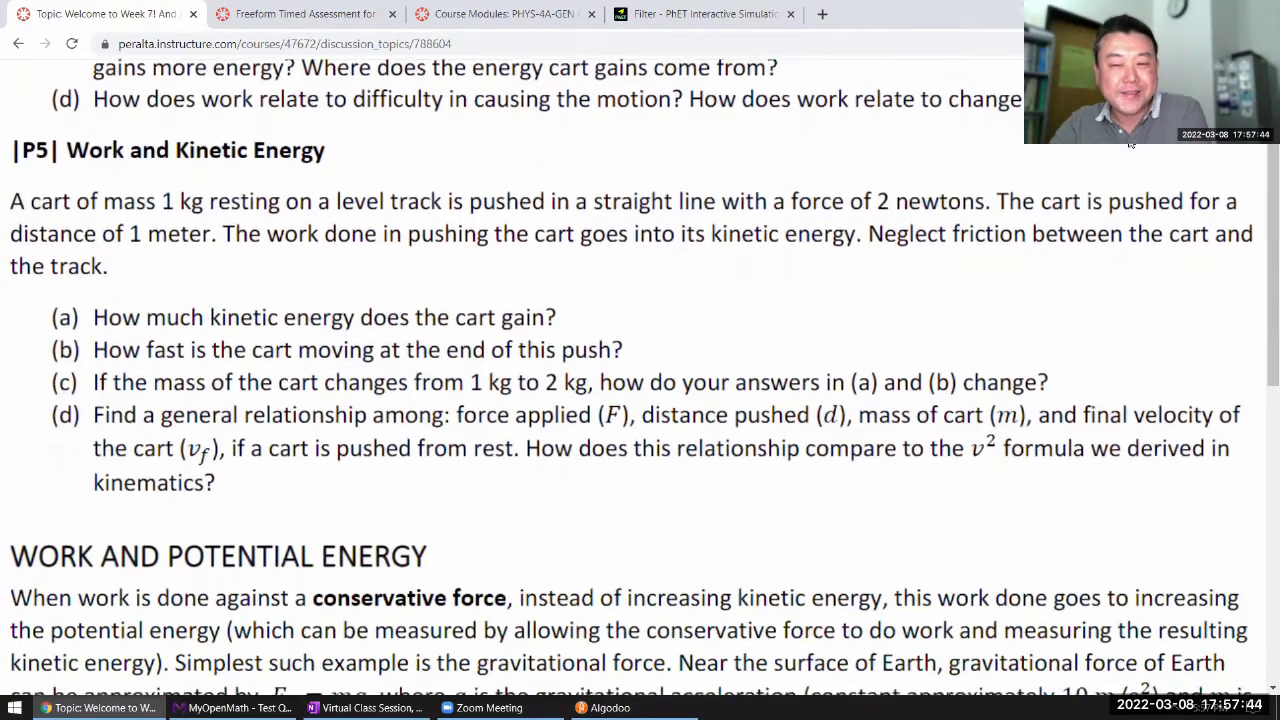
Step: Highlight P5's 2 newtons force and 1 meter distance, then switch to Algodoo
scroll(781, 95, "down", 1)
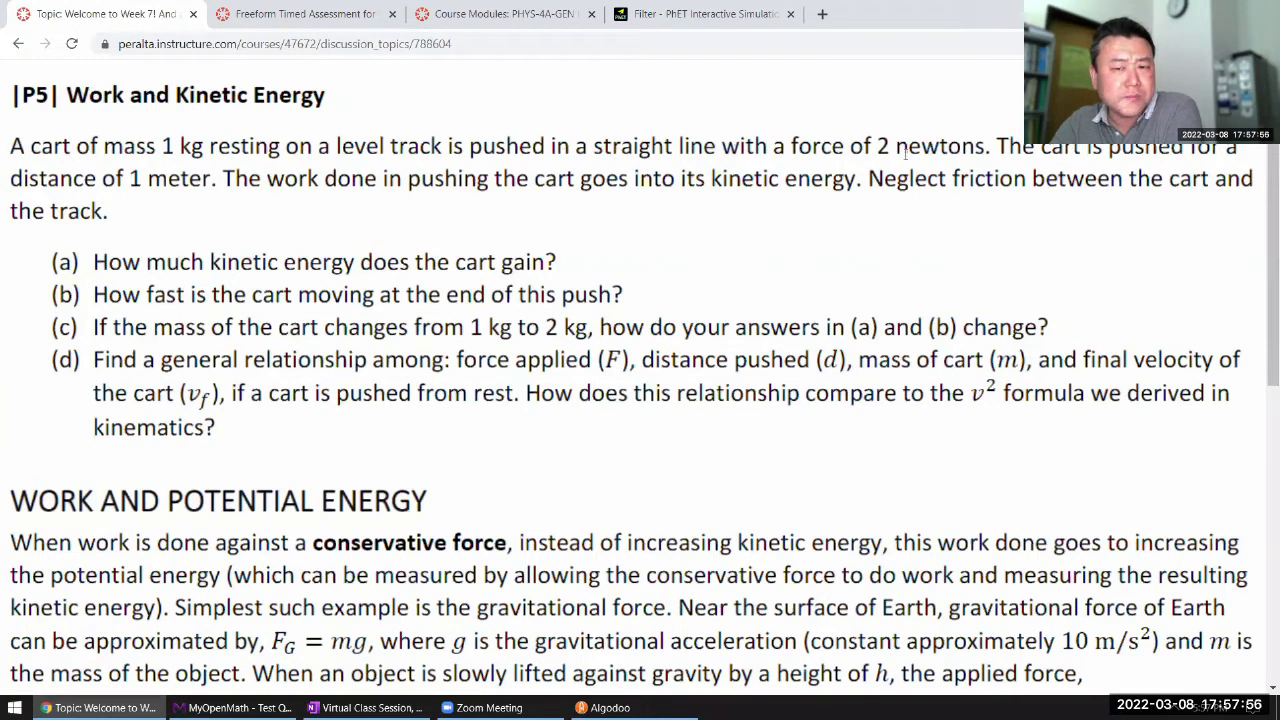
left_click_drag(874, 144, 946, 141)
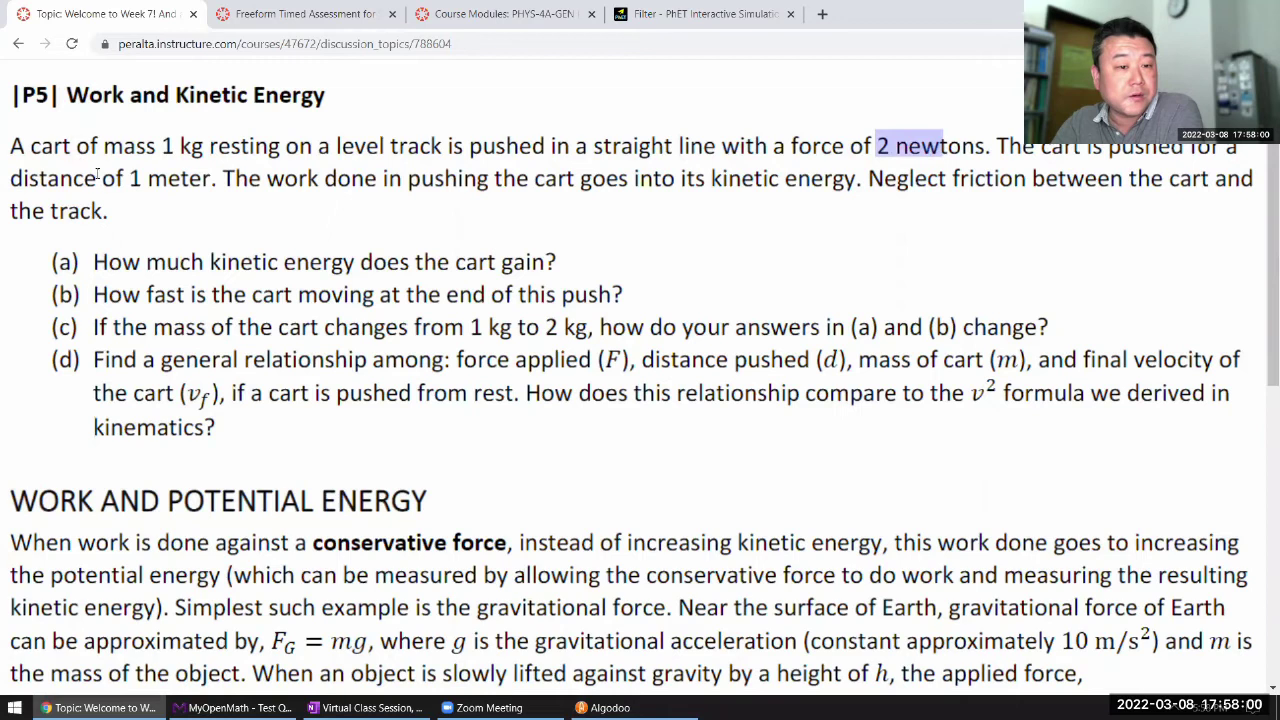
left_click_drag(101, 181, 214, 181)
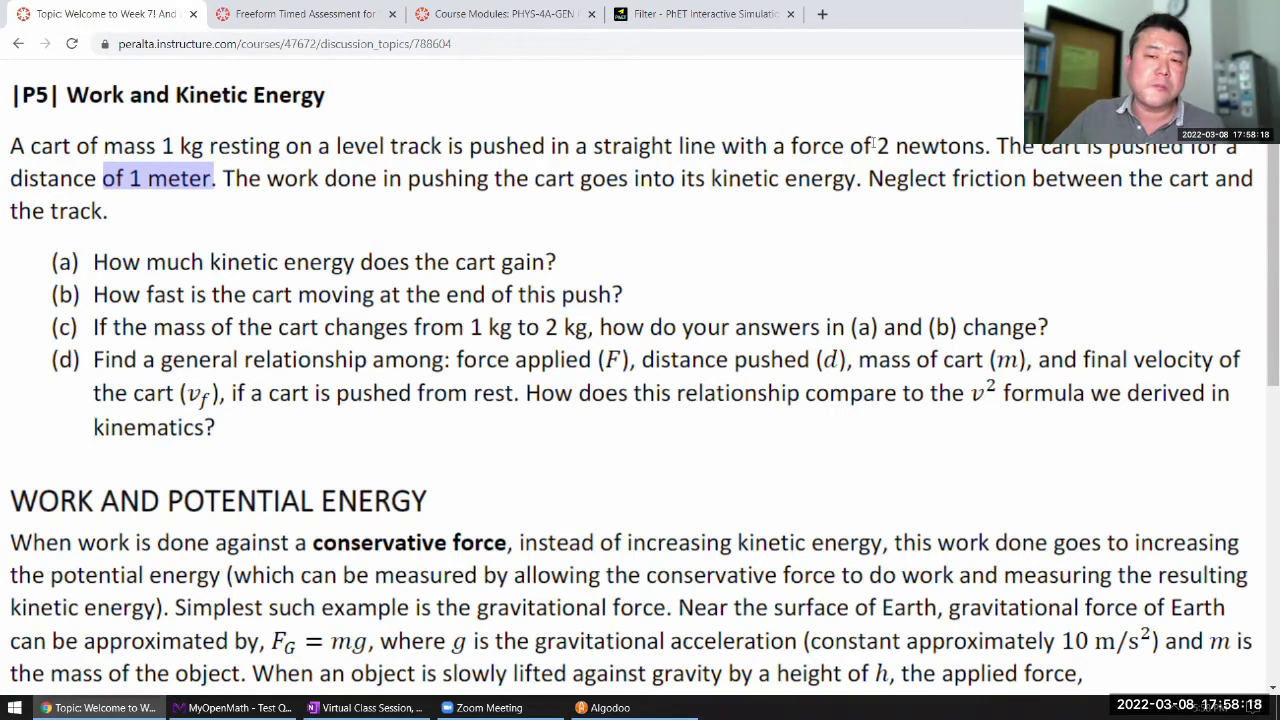
left_click_drag(873, 145, 986, 146)
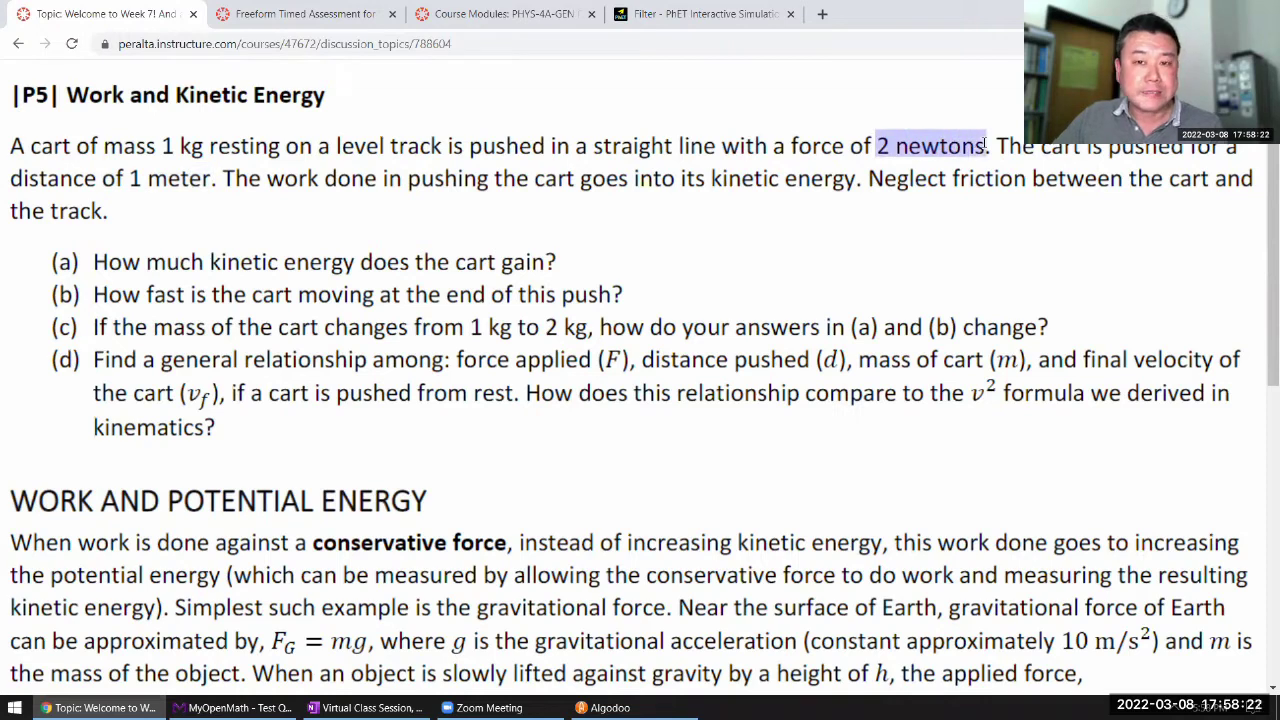
left_click(986, 146)
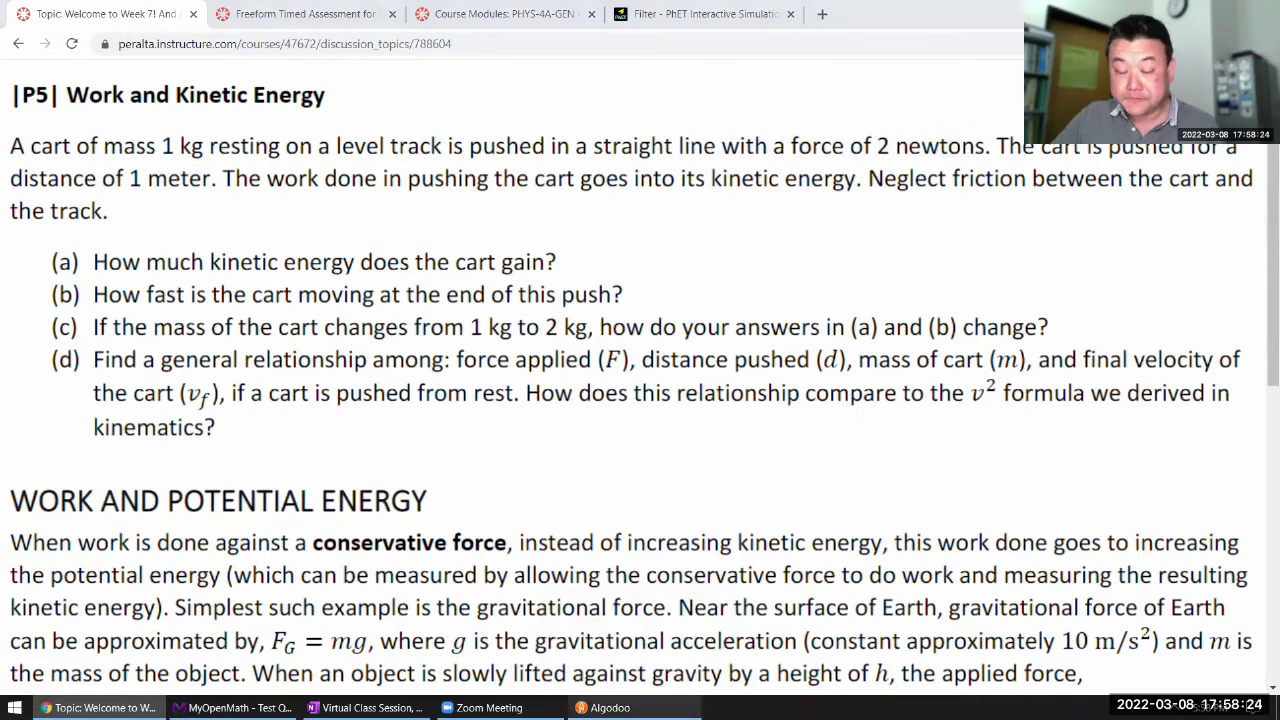
left_click(610, 707)
Step: Draw a rectangular box above the ground and run the simulation until it lands
left_click(13, 572)
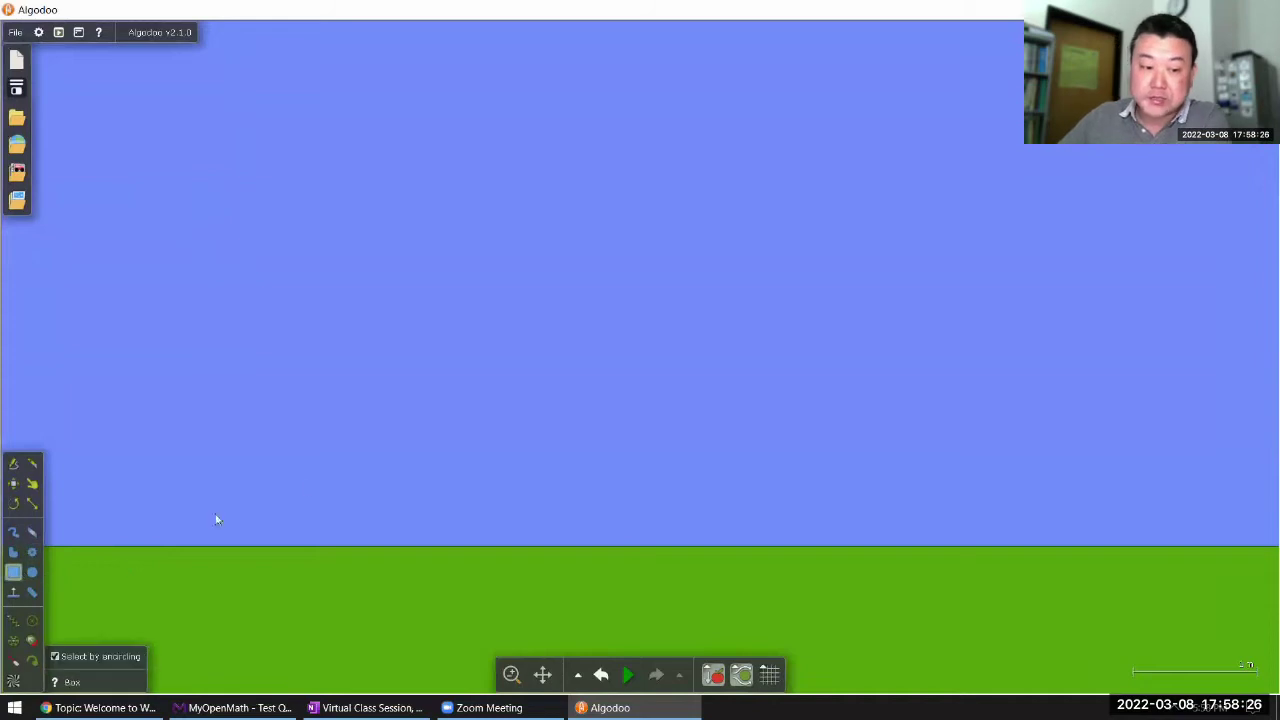
left_click_drag(362, 478, 464, 516)
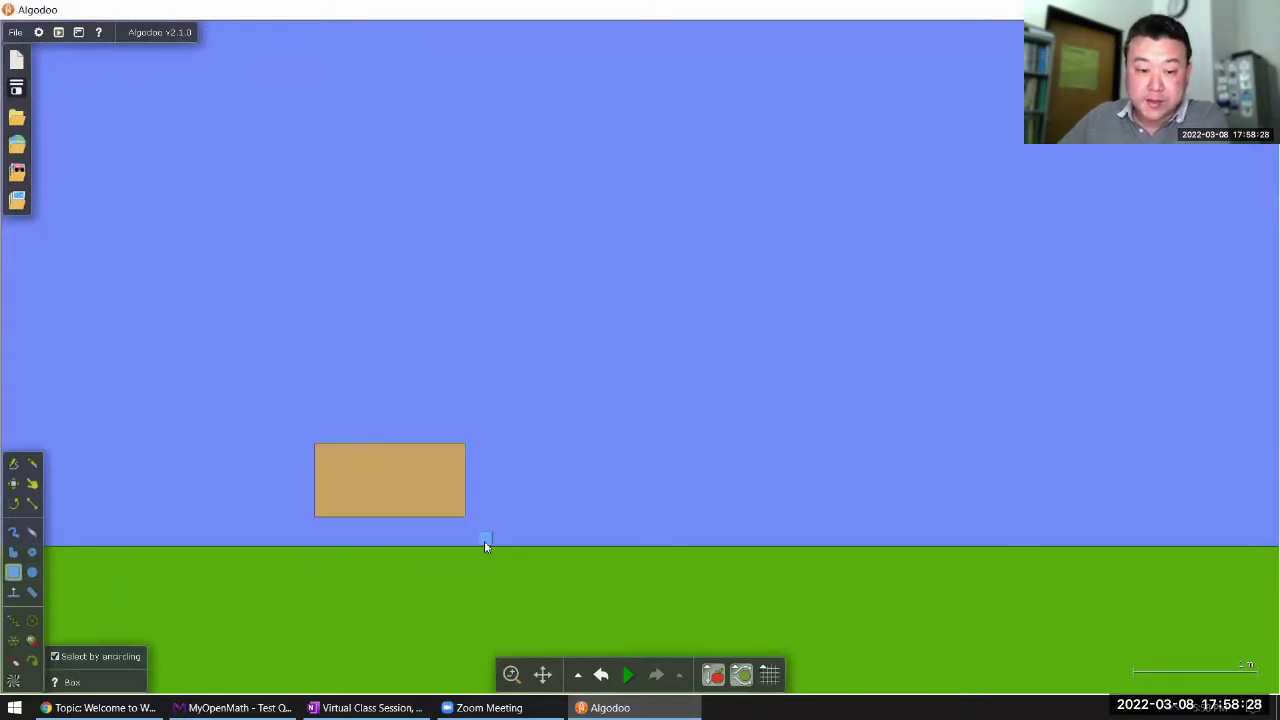
left_click(628, 675)
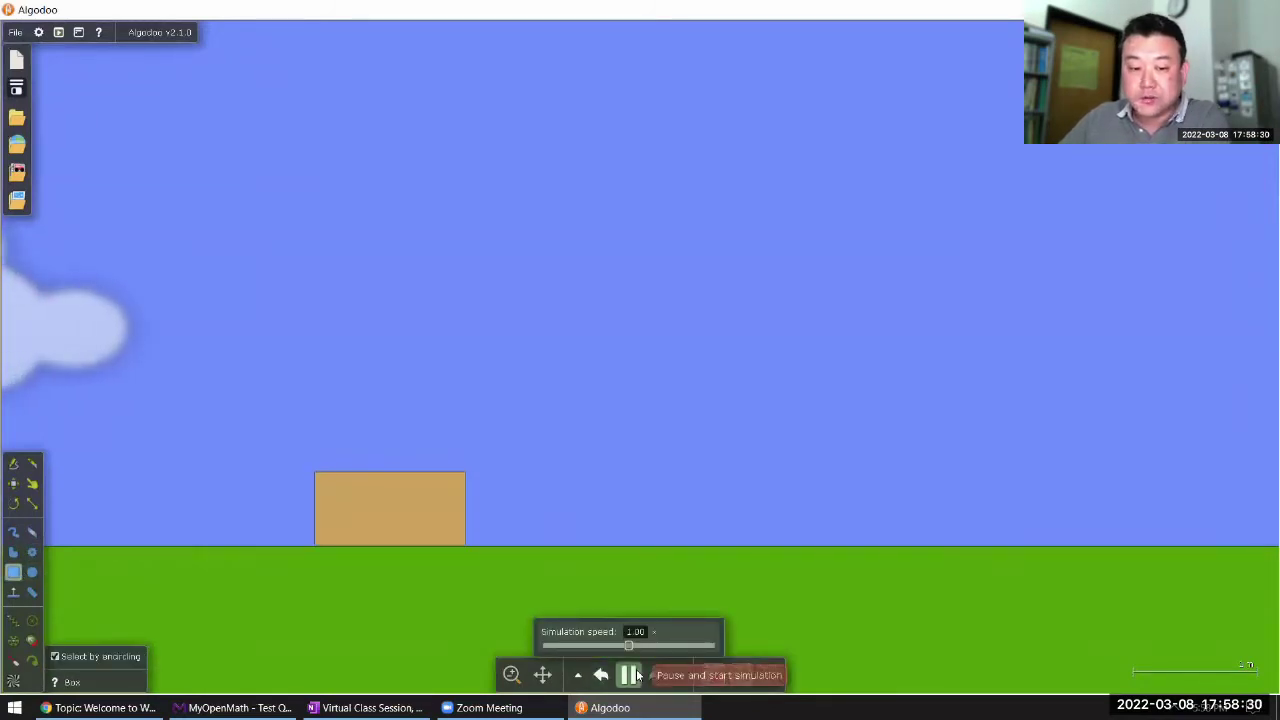
left_click(628, 675)
Step: Check the box's and the ground's Material settings without changing them
right_click(392, 518)
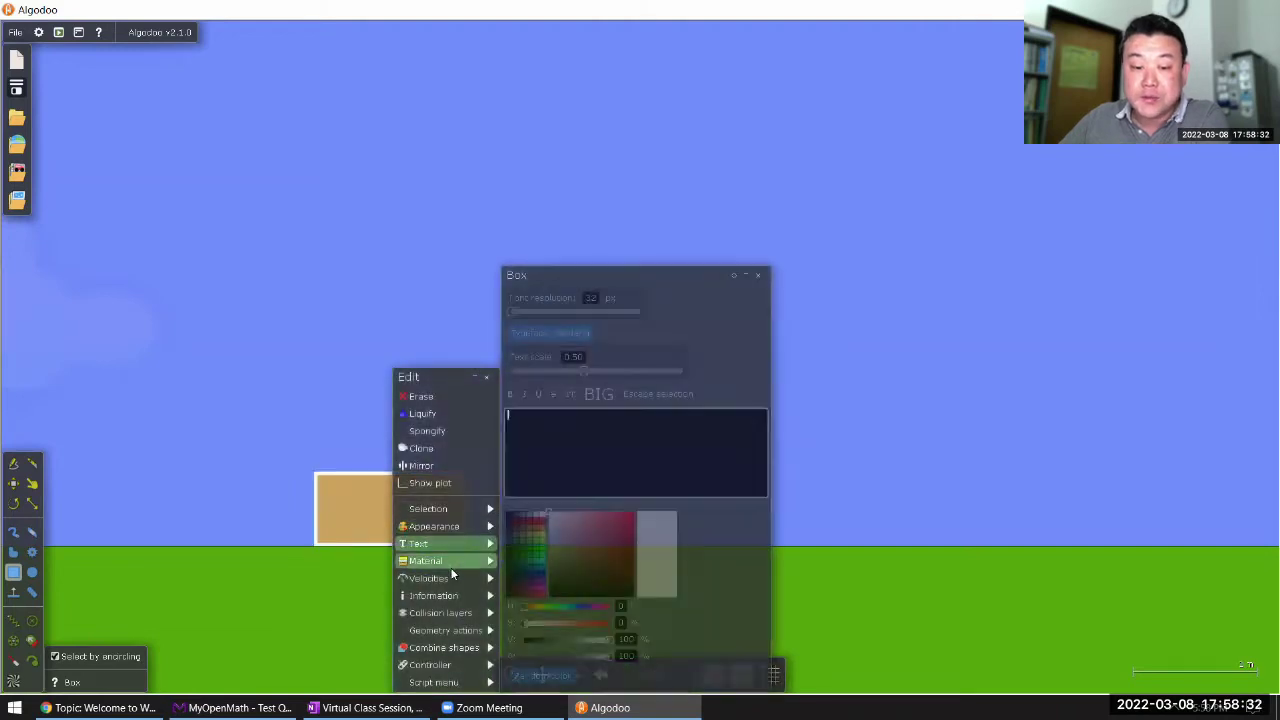
mouse_move(453, 566)
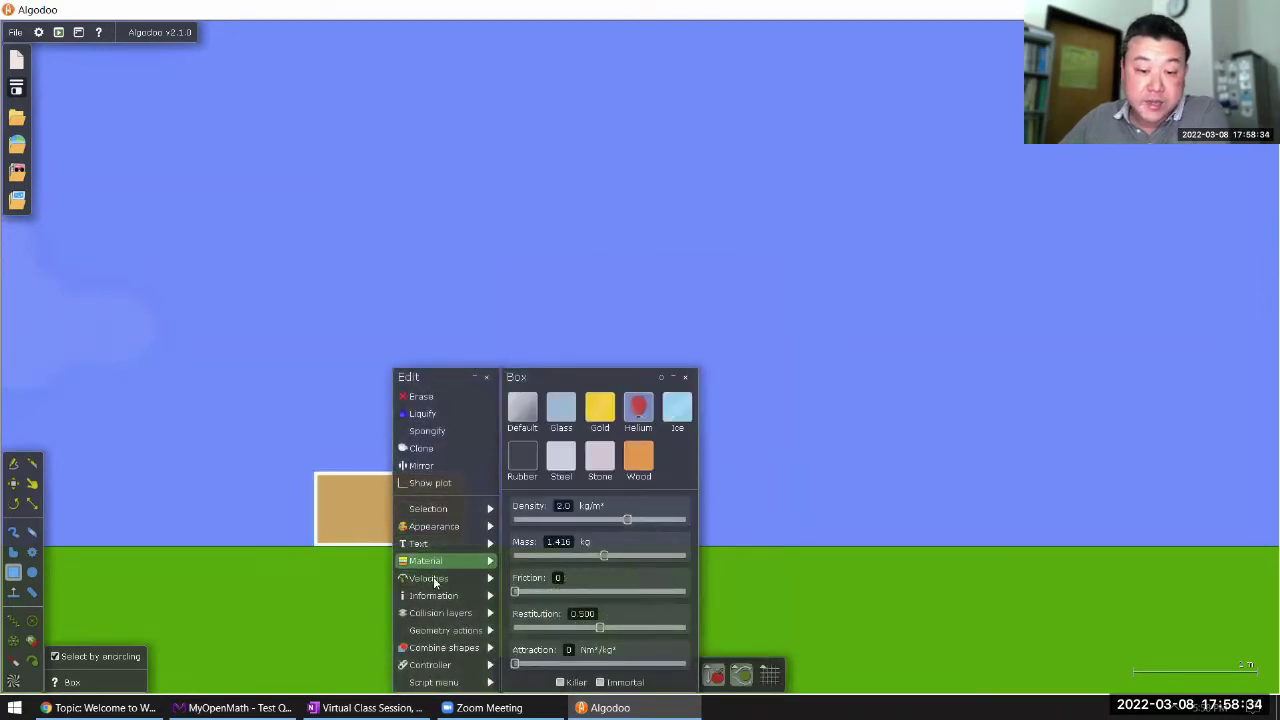
right_click(315, 592)
mouse_move(350, 629)
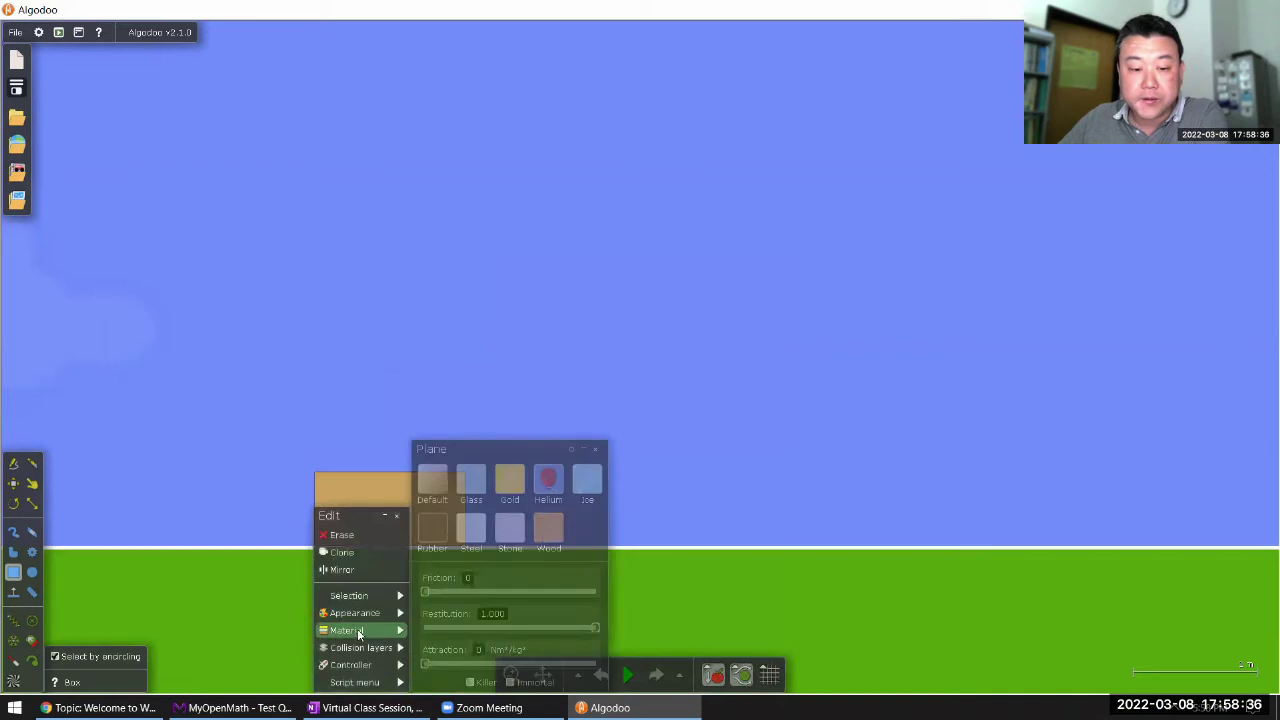
left_click(508, 394)
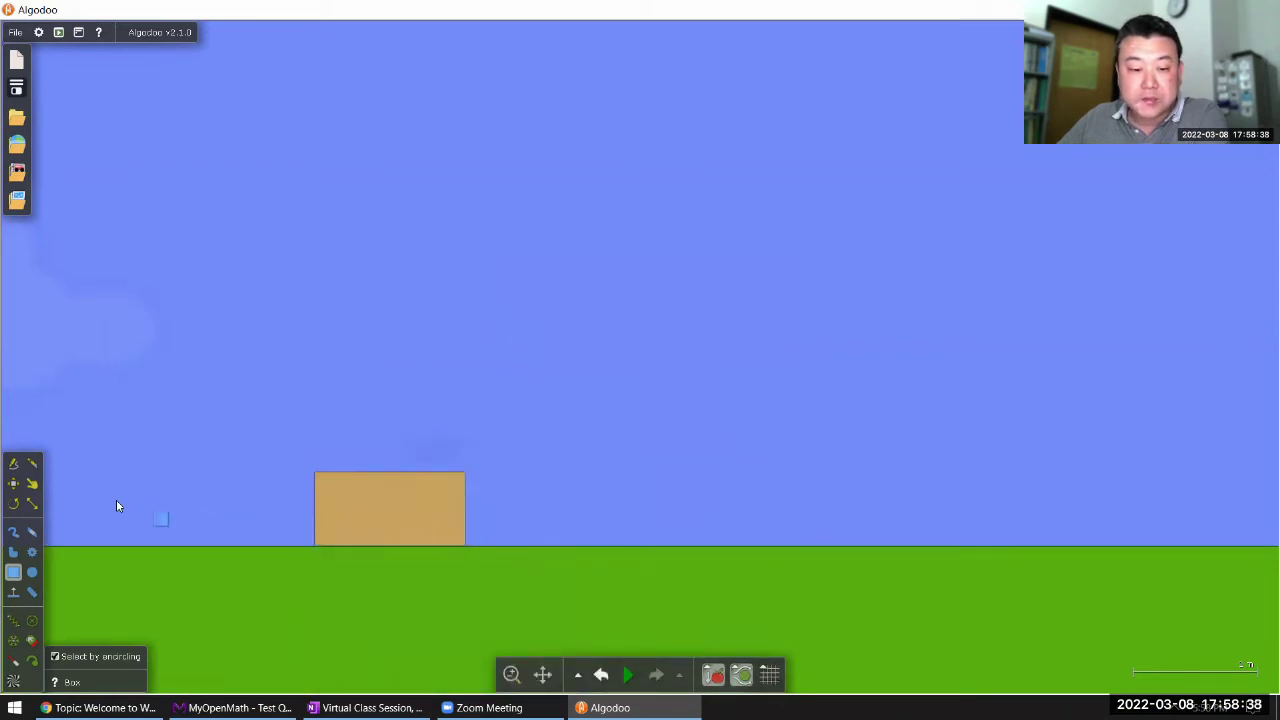
Step: Switch to the Drag tool and look through the box's edit options
left_click(32, 483)
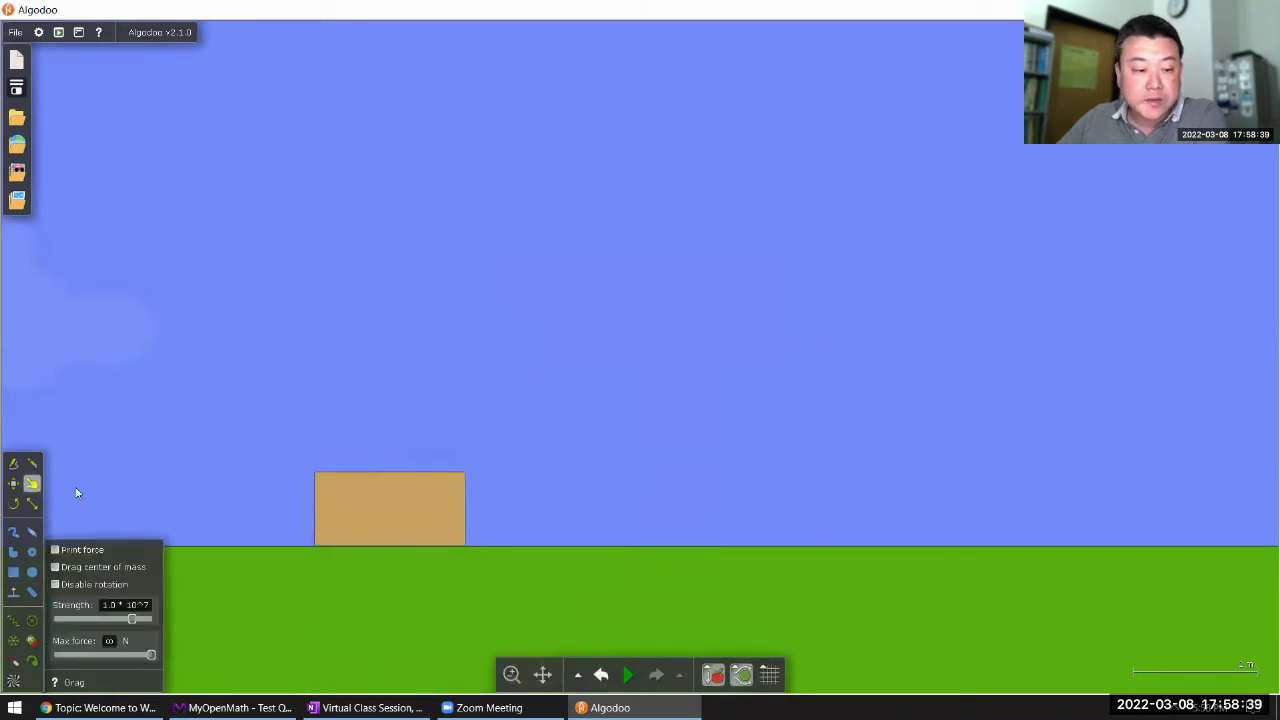
right_click(388, 509)
mouse_move(456, 540)
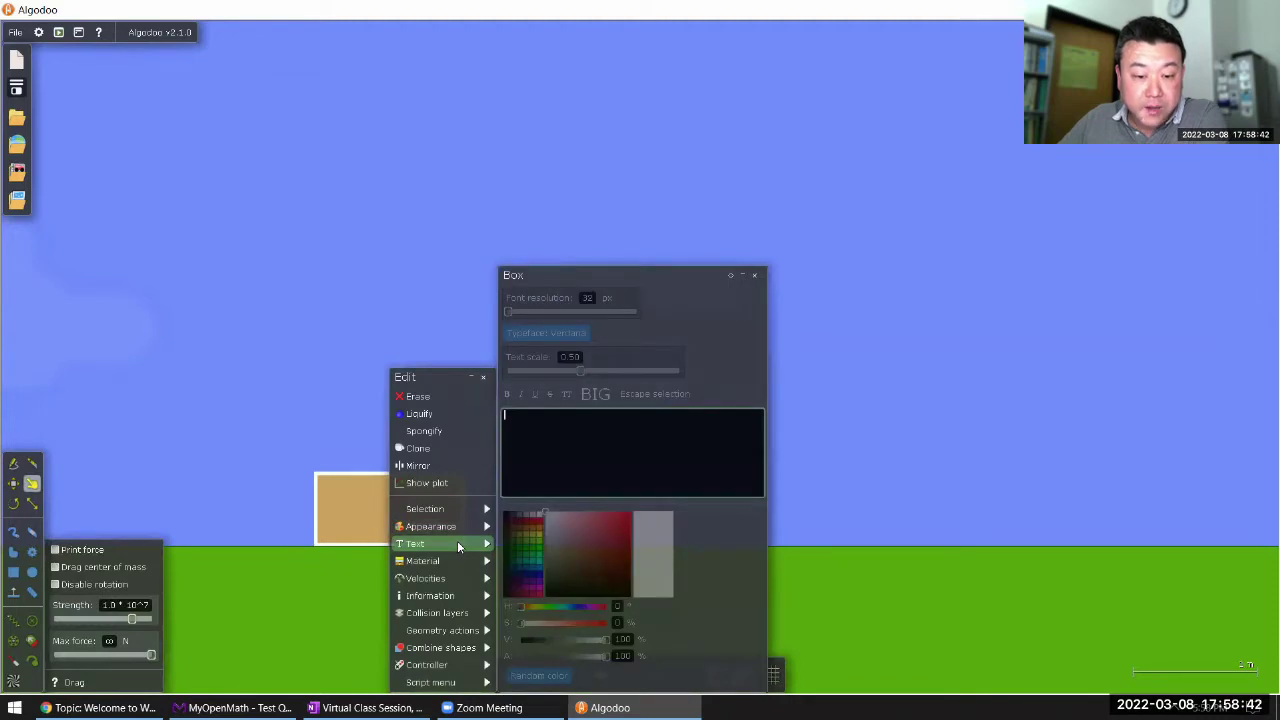
mouse_move(457, 578)
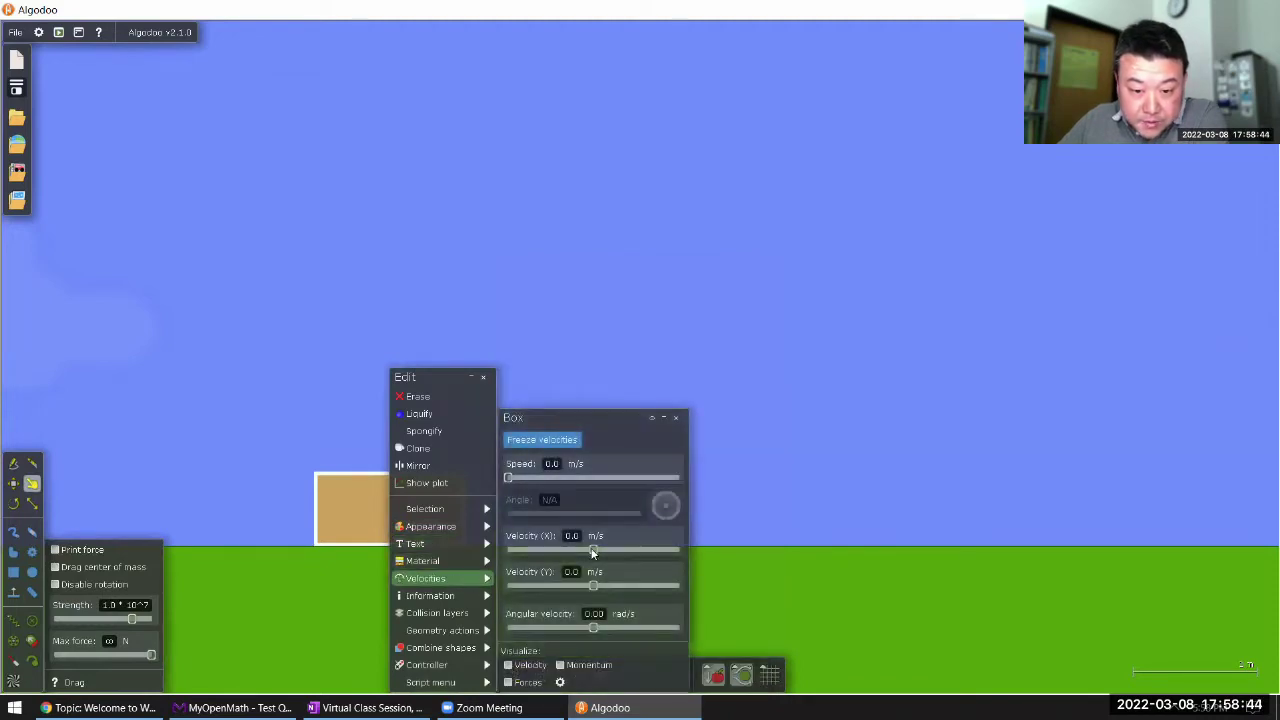
left_click(850, 480)
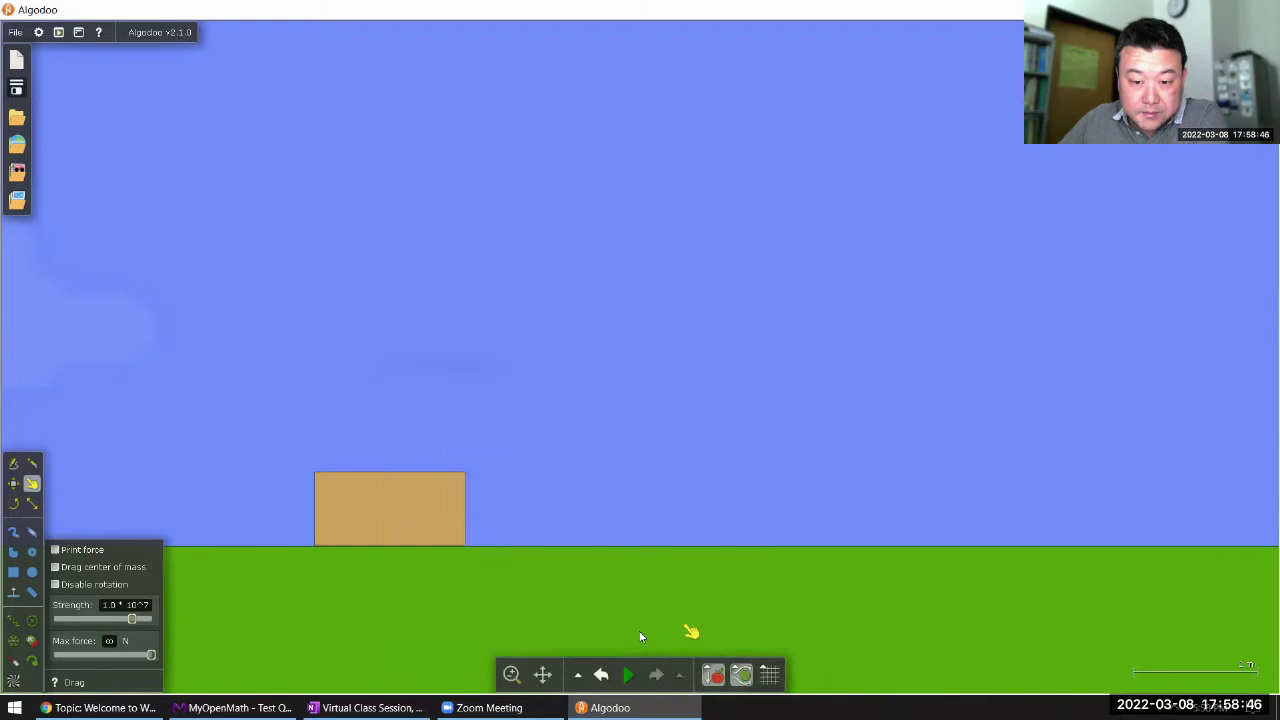
Step: Run the simulation briefly, pause it, and rewind the box to its start
left_click(628, 675)
scroll(717, 459, "down", 5)
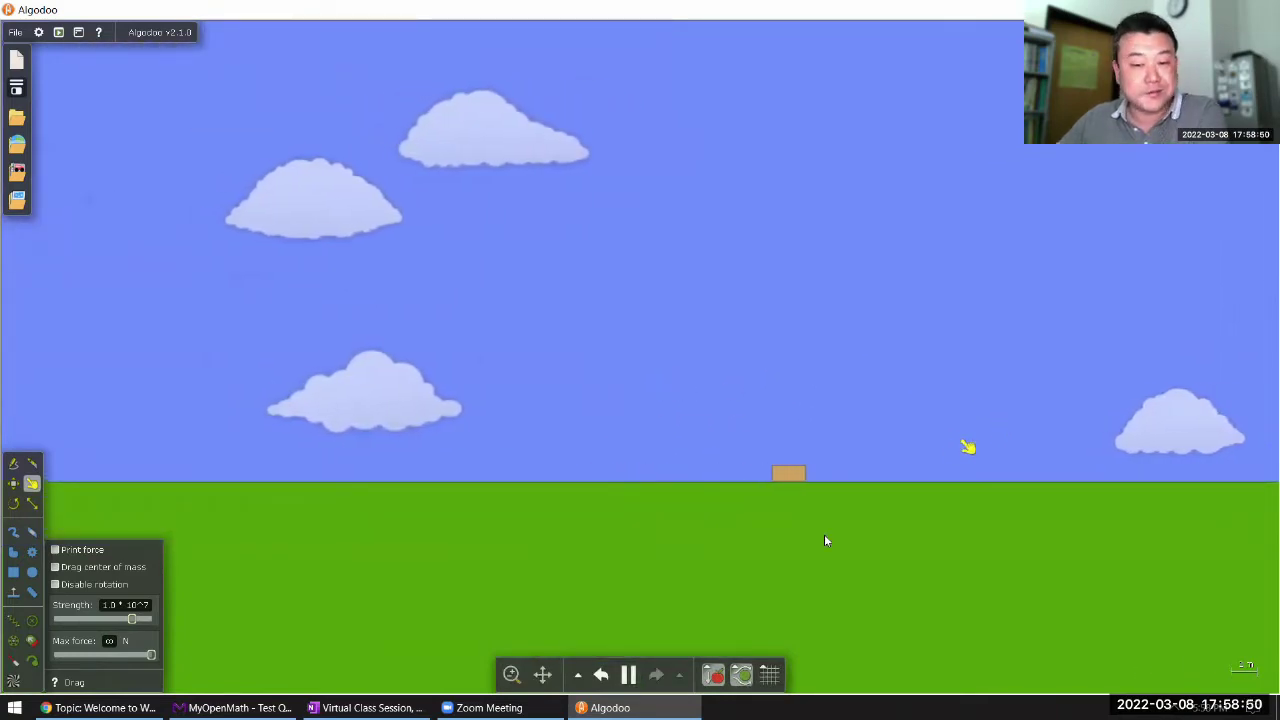
left_click(628, 675)
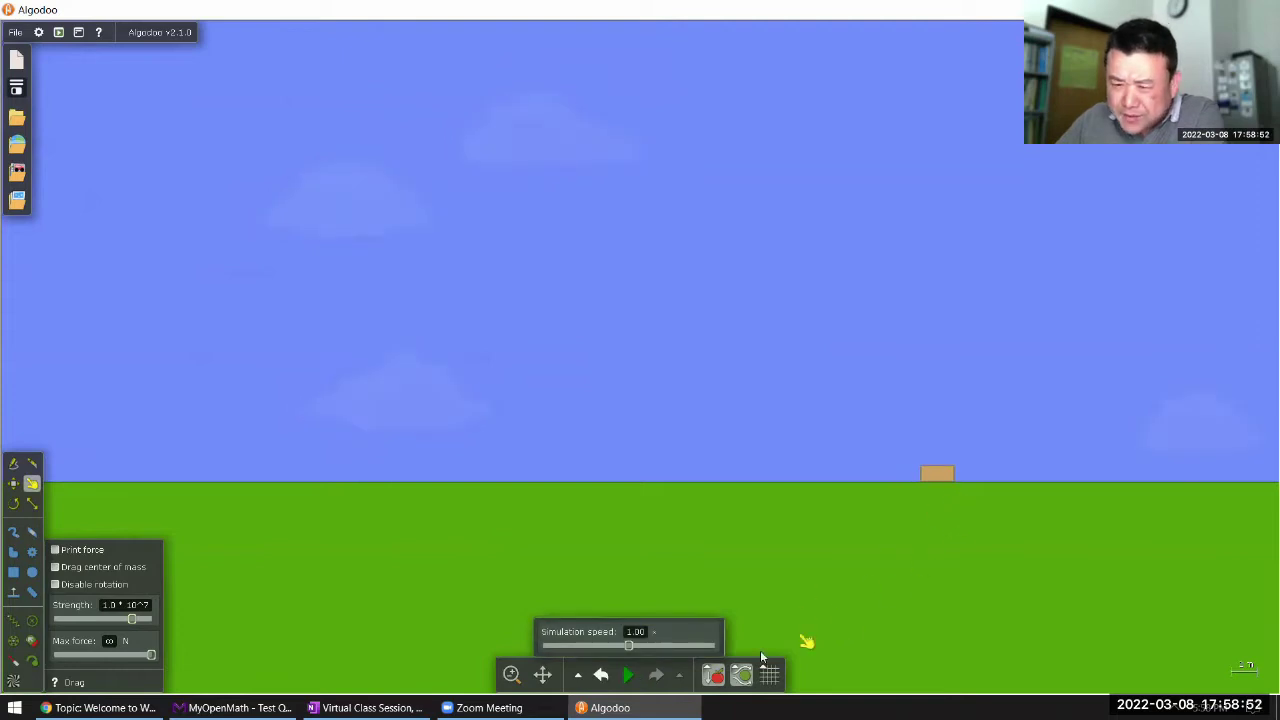
left_click(601, 675)
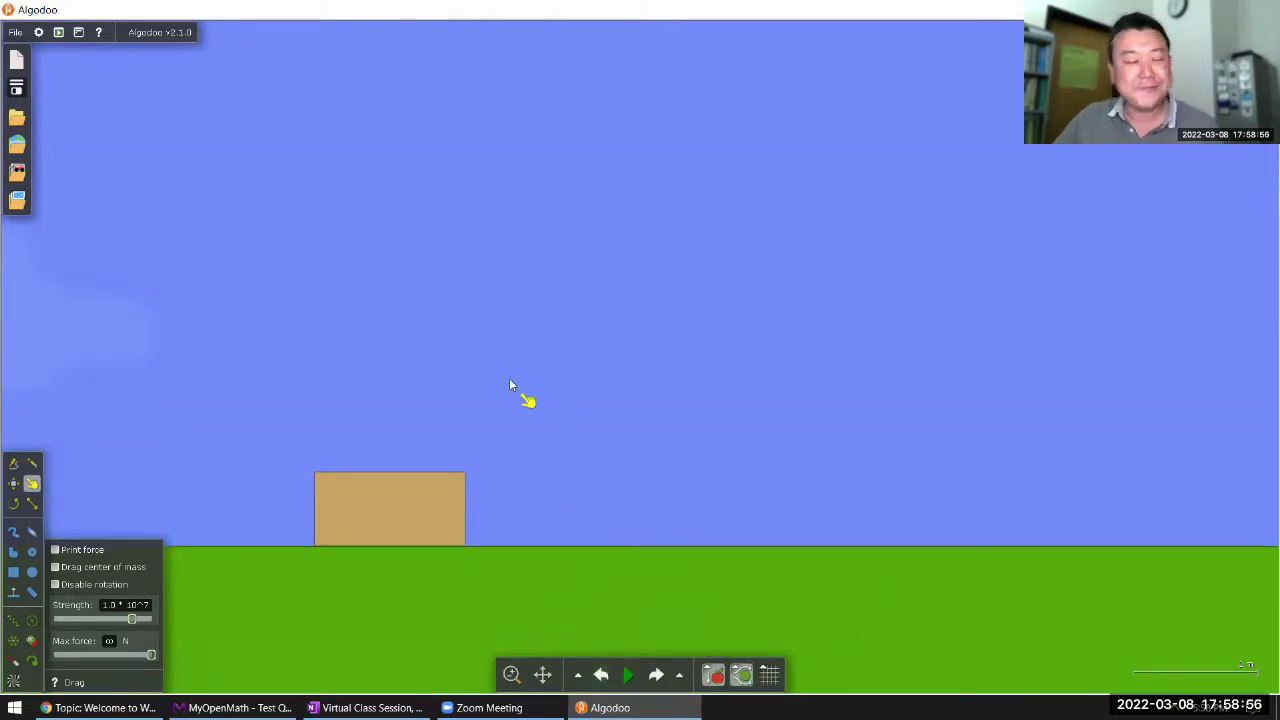
Step: Reduce the box's Velocity (X) from 4.5 m/s to 0.0 m/s in its Velocities panel
right_click(440, 535)
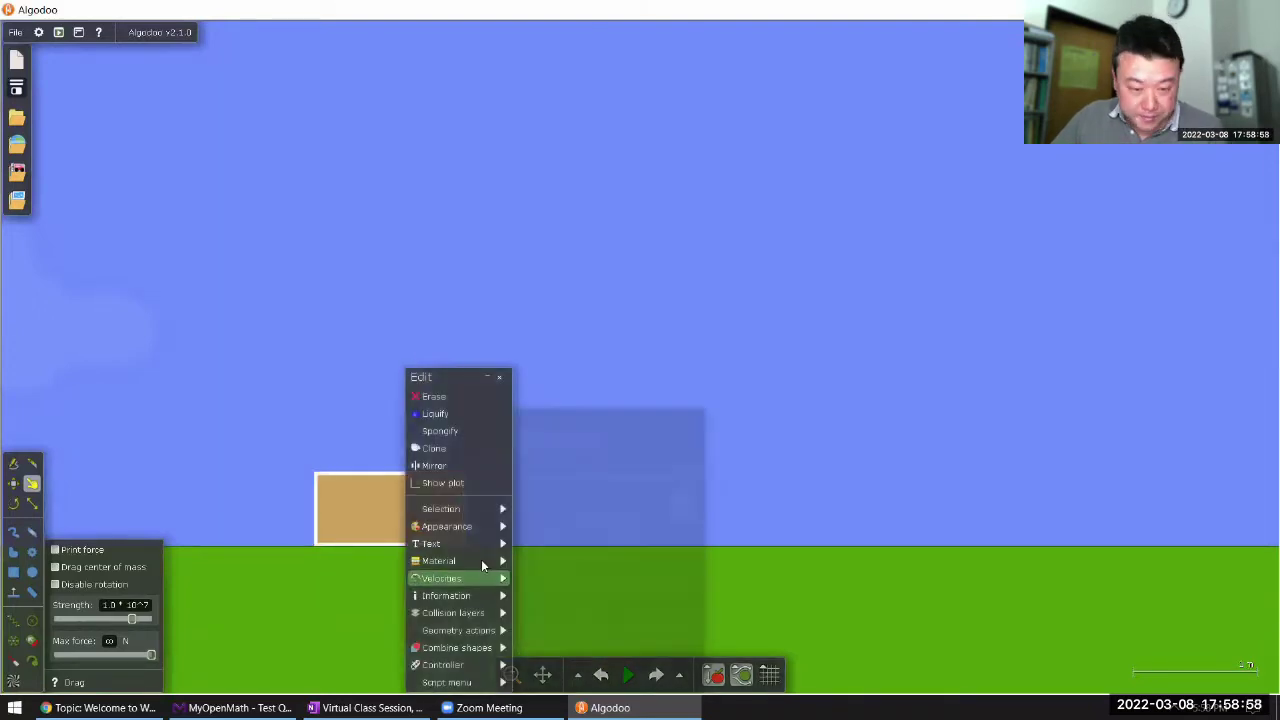
mouse_move(487, 580)
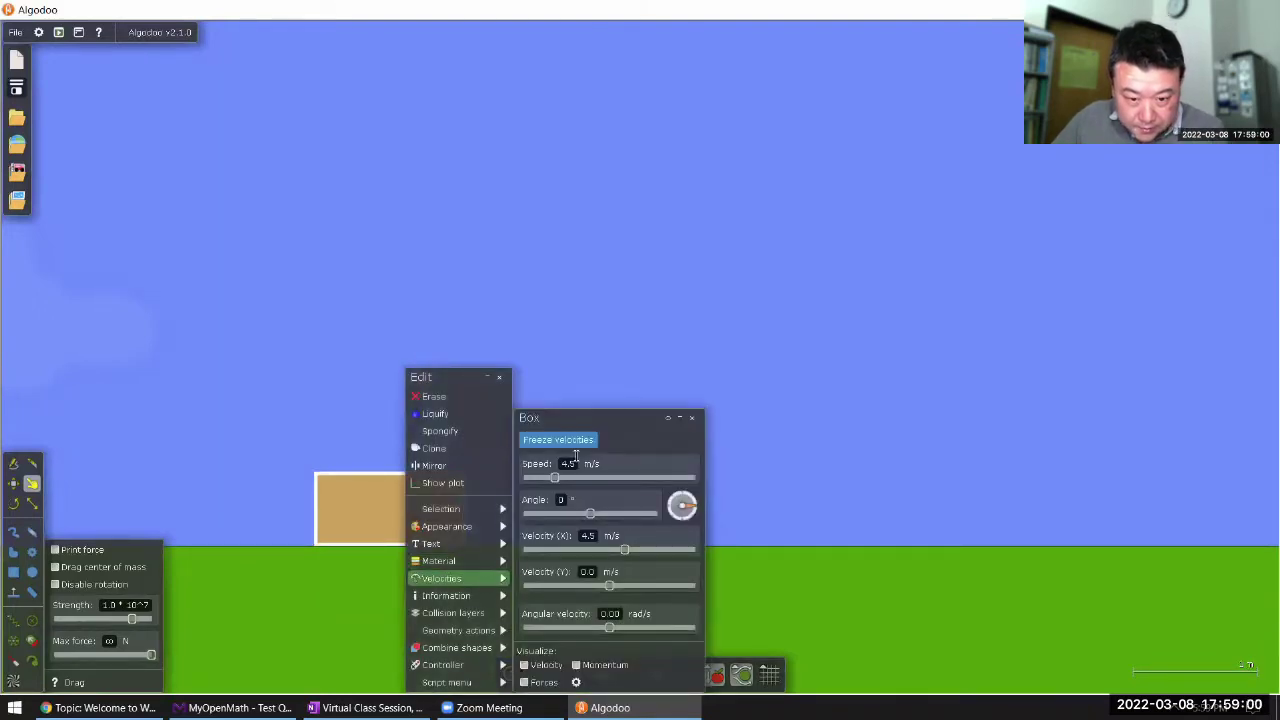
left_click_drag(623, 549, 609, 548)
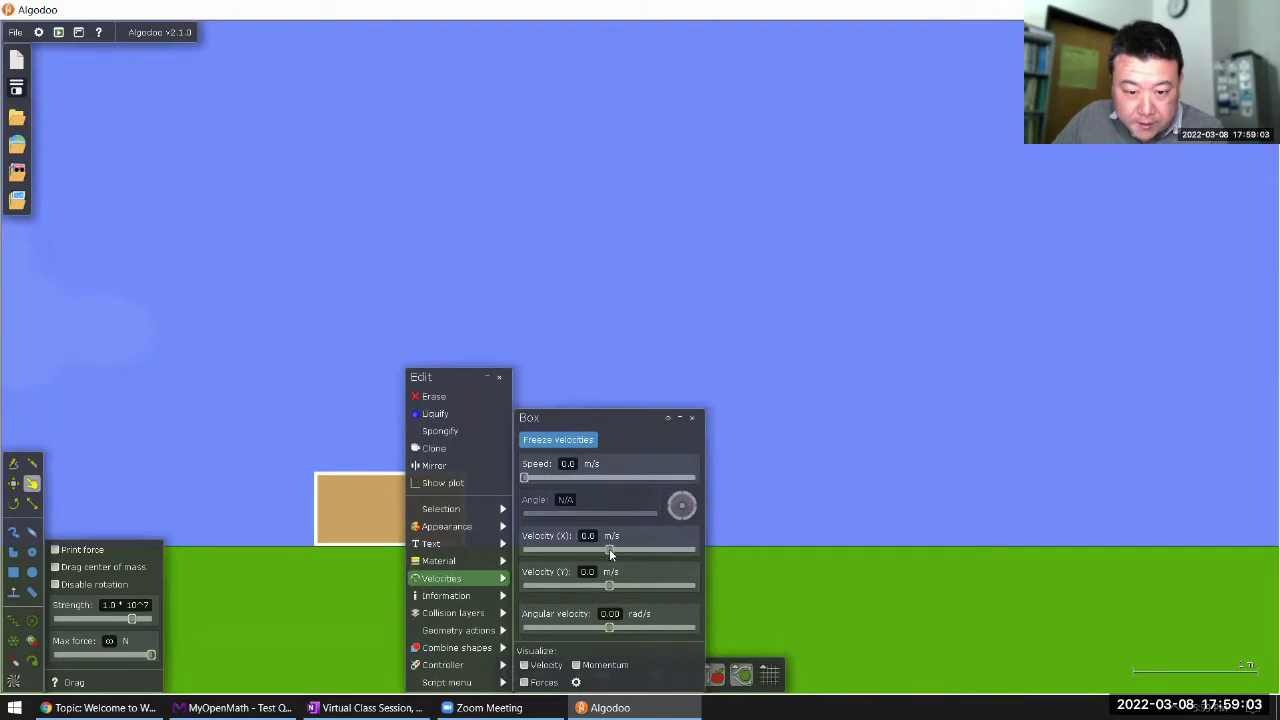
left_click(585, 327)
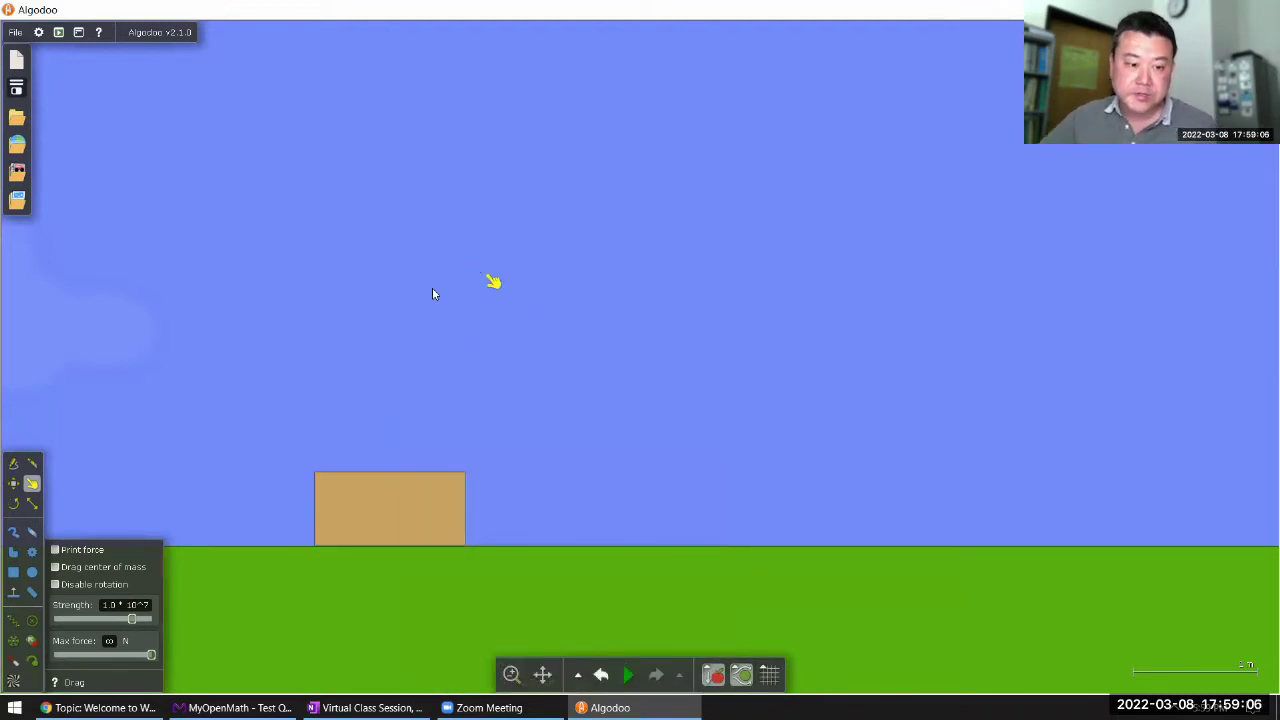
Step: Attach a thruster to the box's left edge with 2.0 N force, toggled by the t key
left_click(32, 644)
left_click(320, 508)
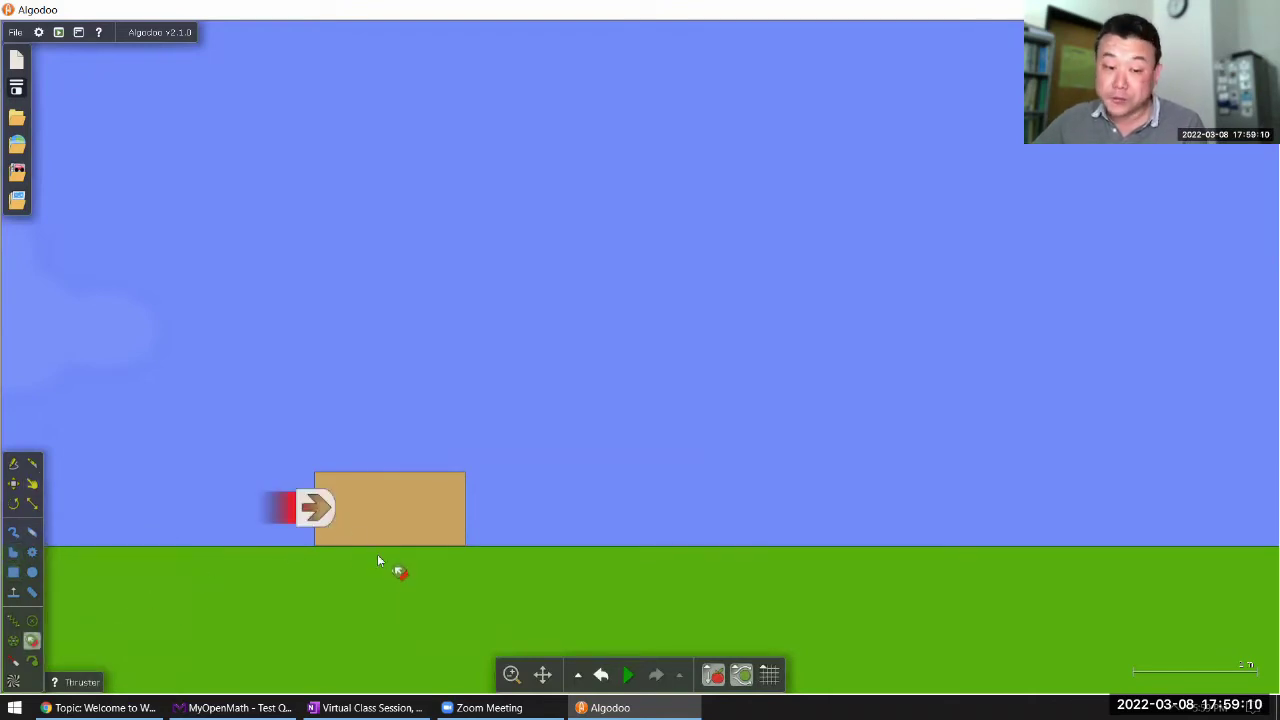
right_click(316, 512)
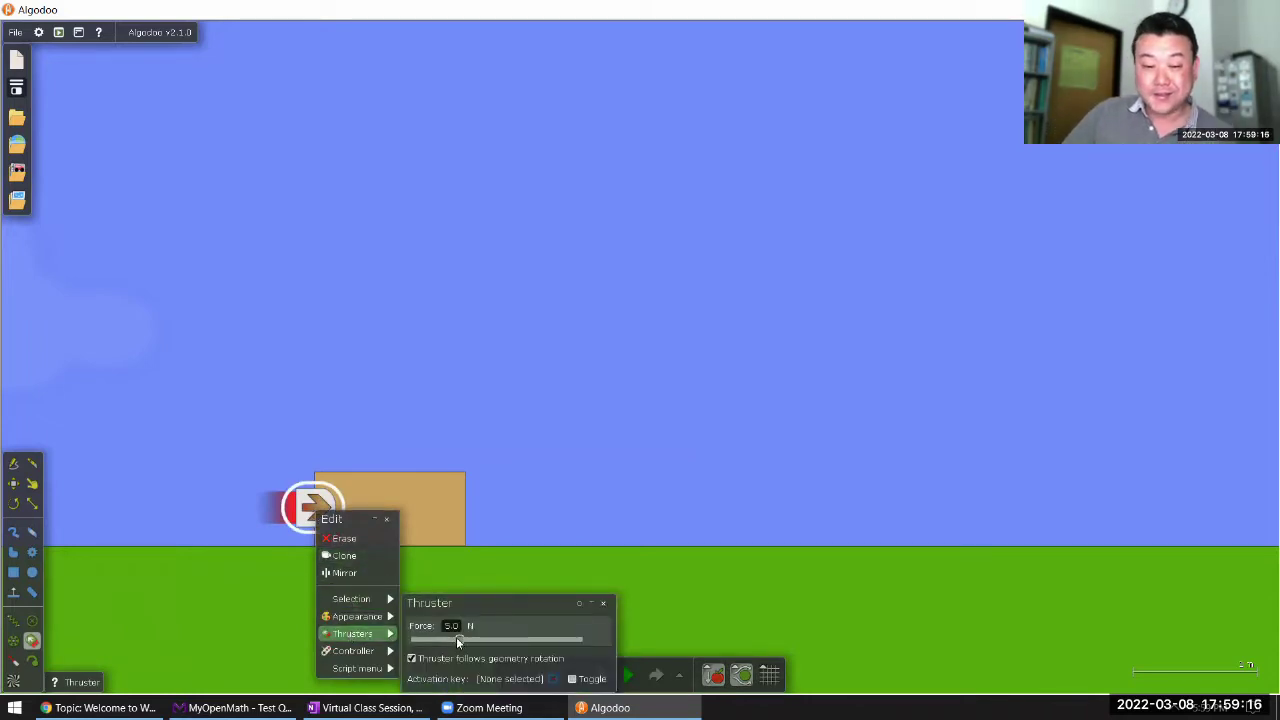
left_click_drag(458, 641, 446, 642)
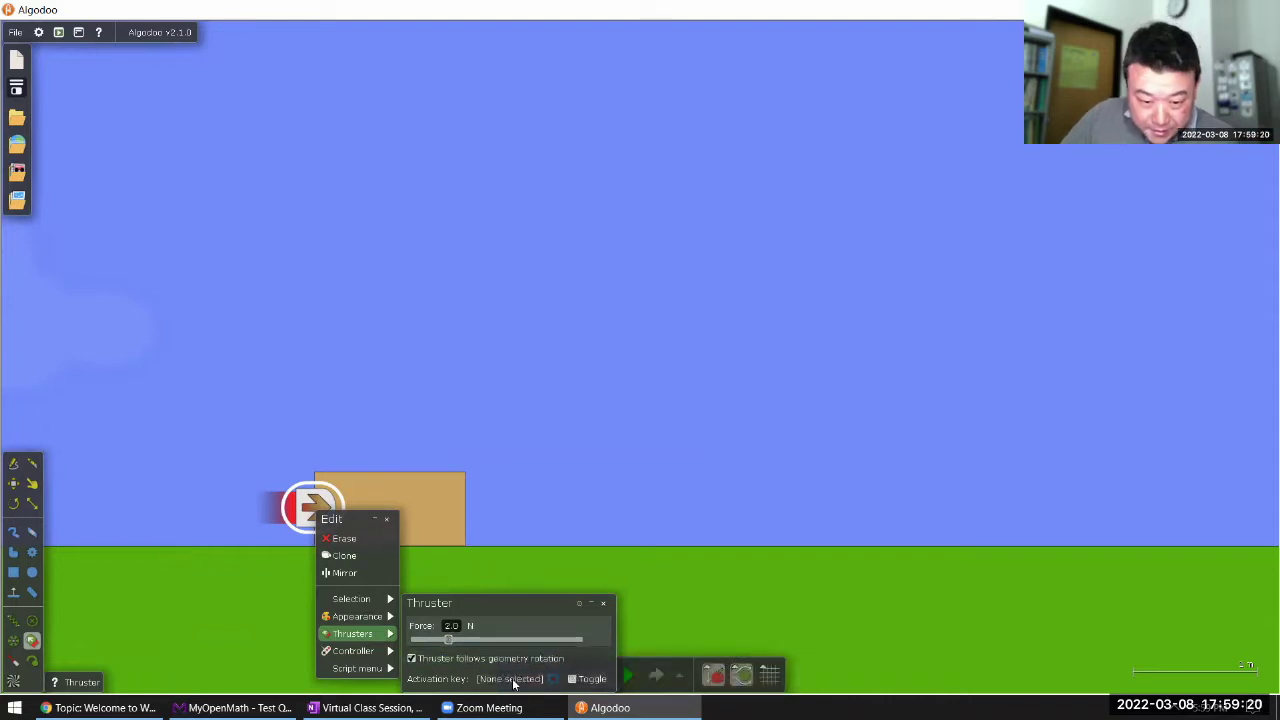
left_click(513, 679)
key("t")
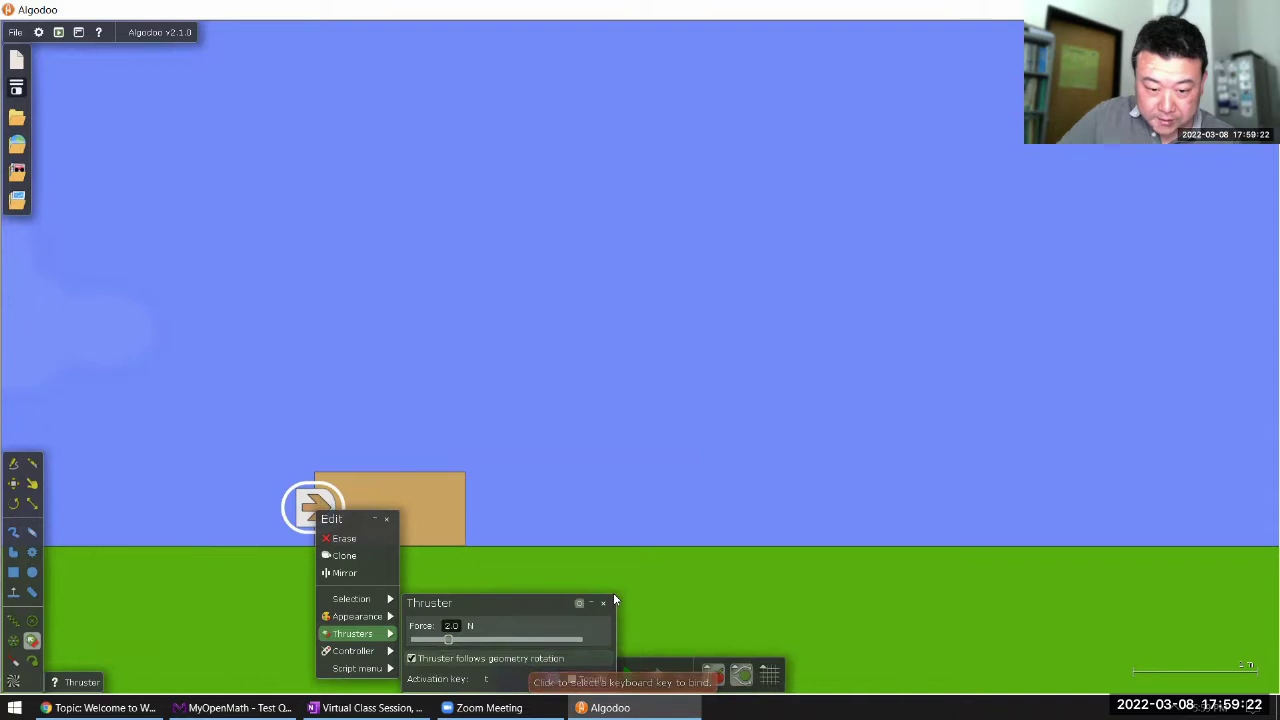
left_click(573, 680)
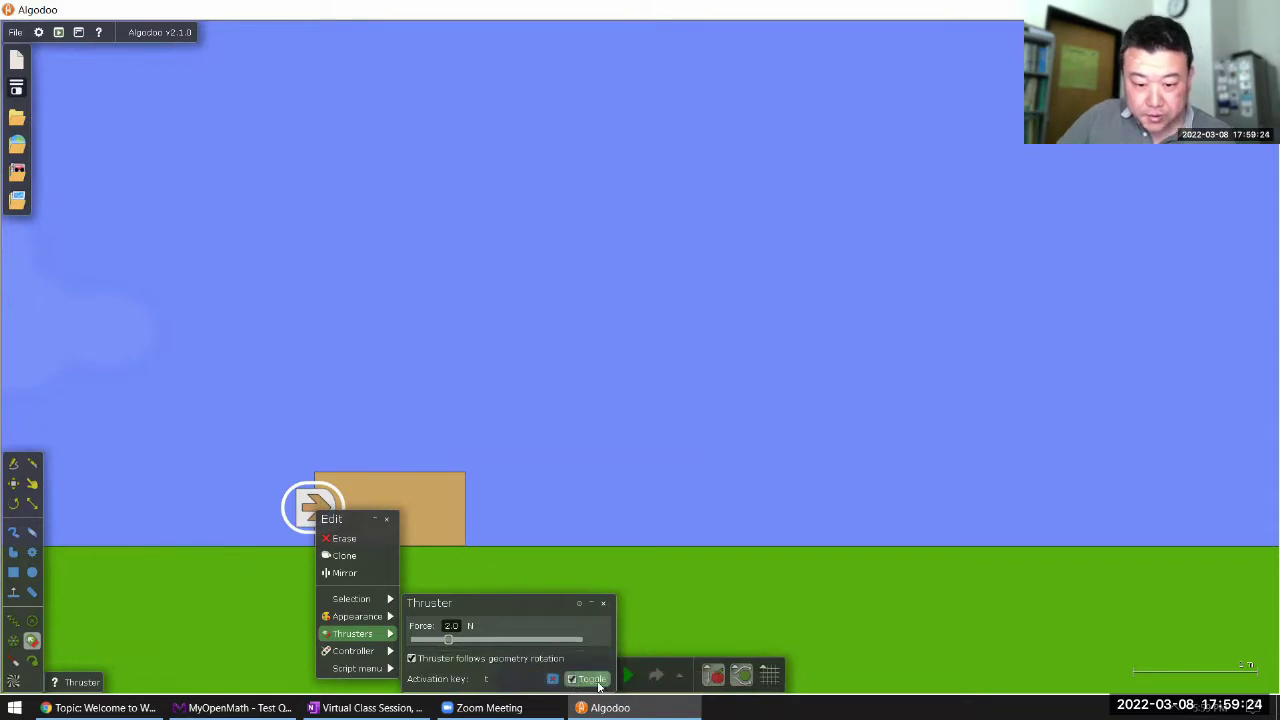
left_click(524, 473)
Step: Set the box's mass to 1.0 kg in its Material settings
right_click(415, 521)
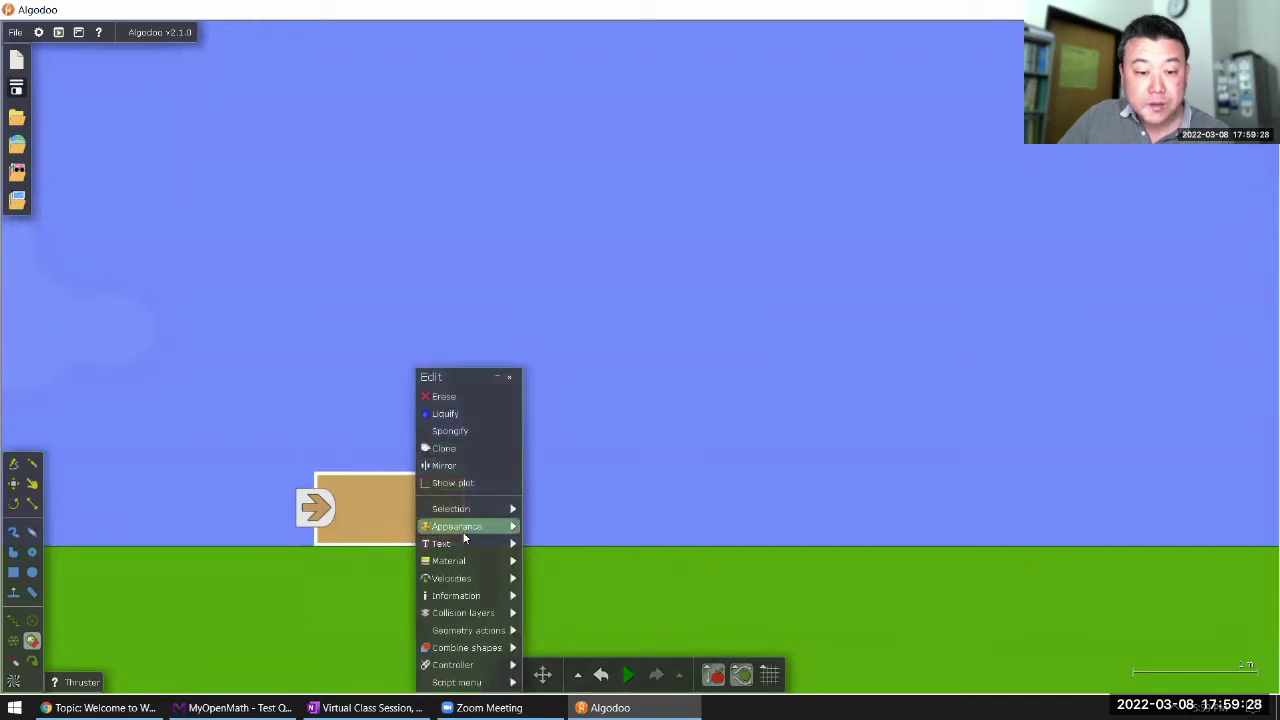
mouse_move(466, 558)
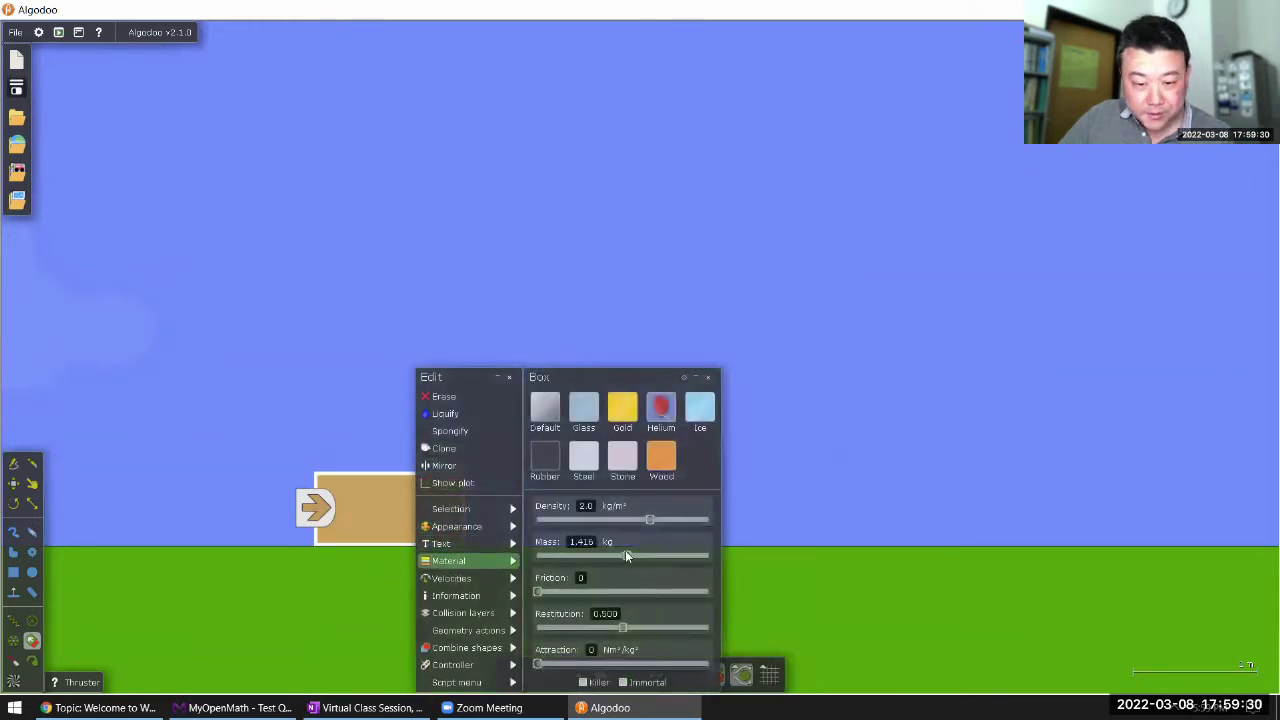
left_click_drag(626, 556, 623, 560)
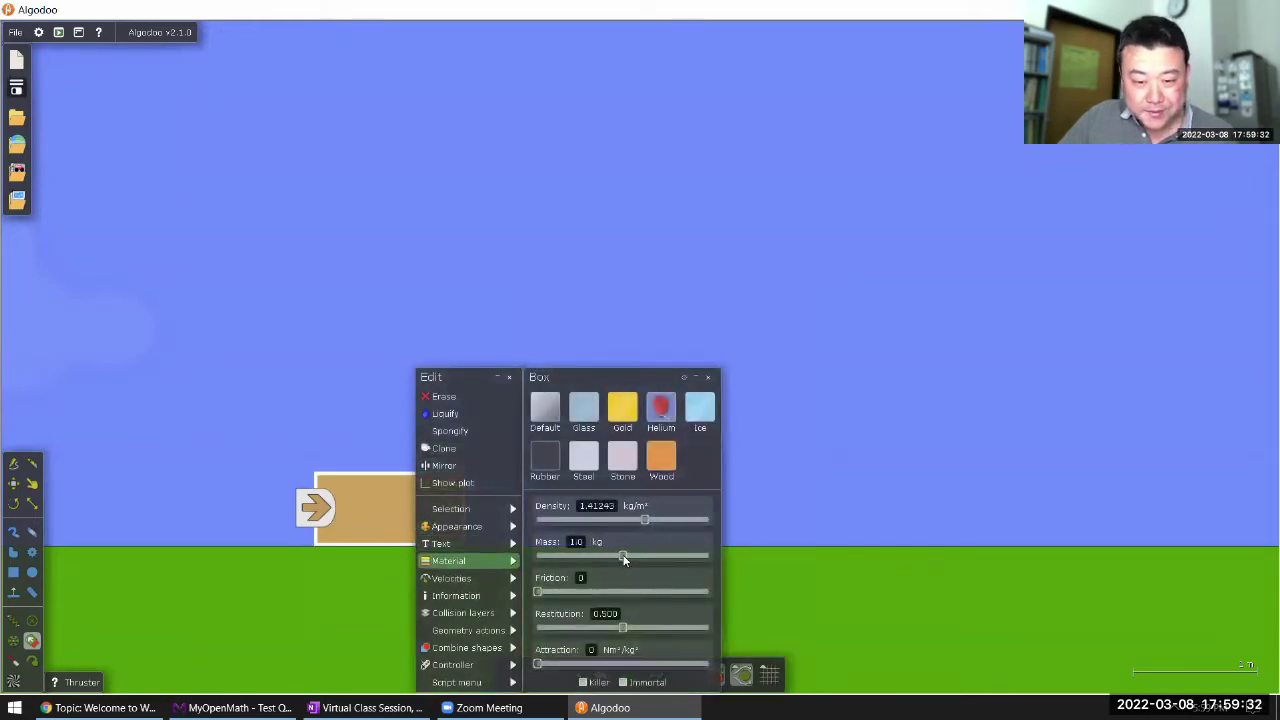
left_click(603, 350)
Step: Test the thruster push, rewind the scene, and zoom out with the box shifted left
key("space")
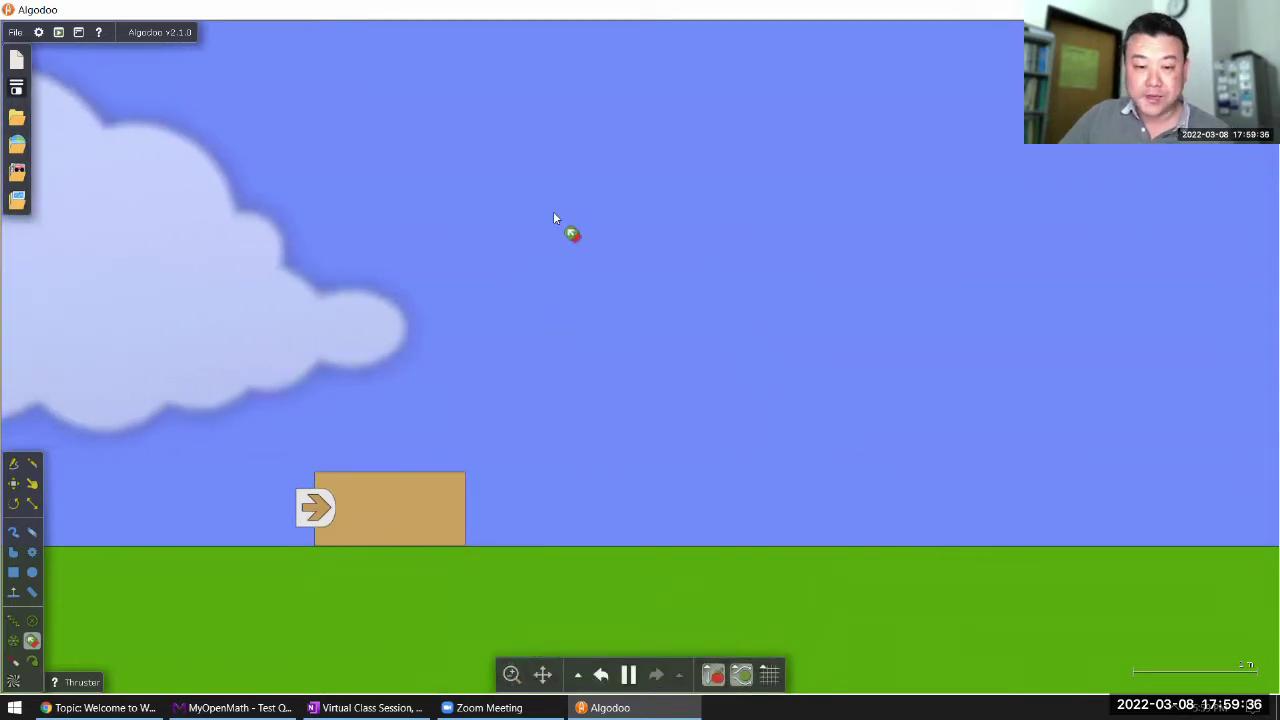
key("k")
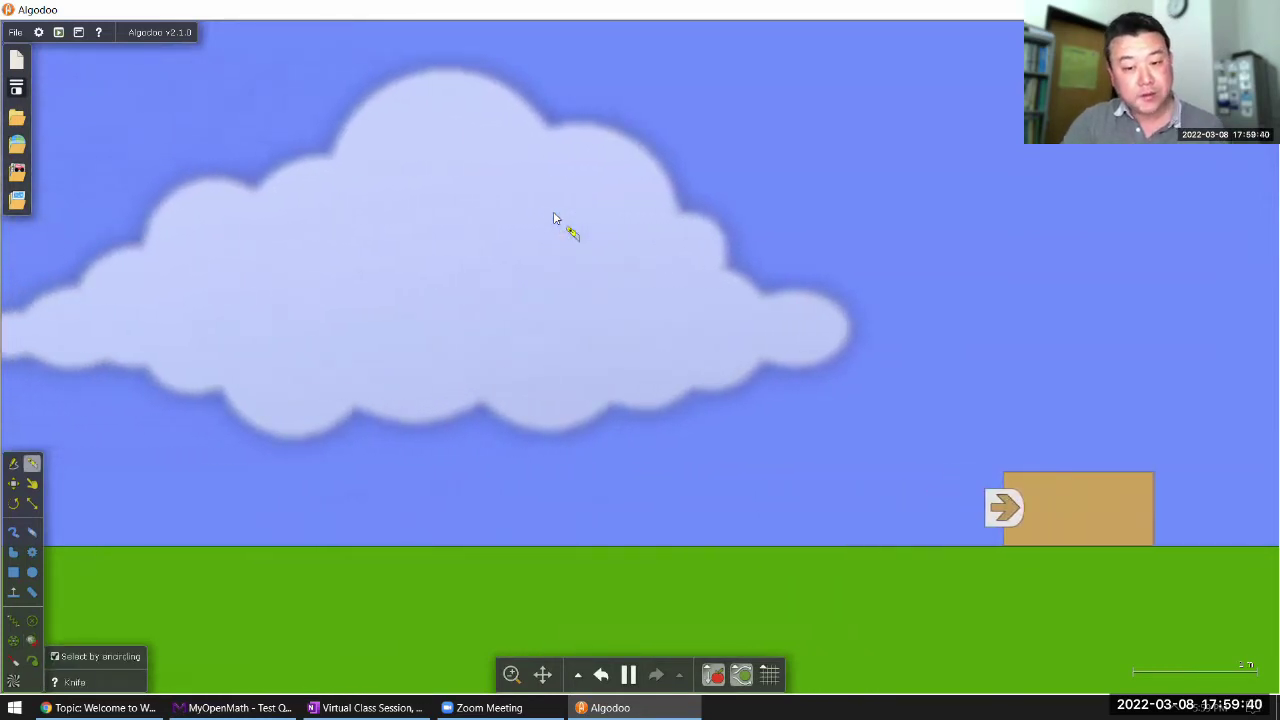
left_click(629, 674)
left_click(601, 675)
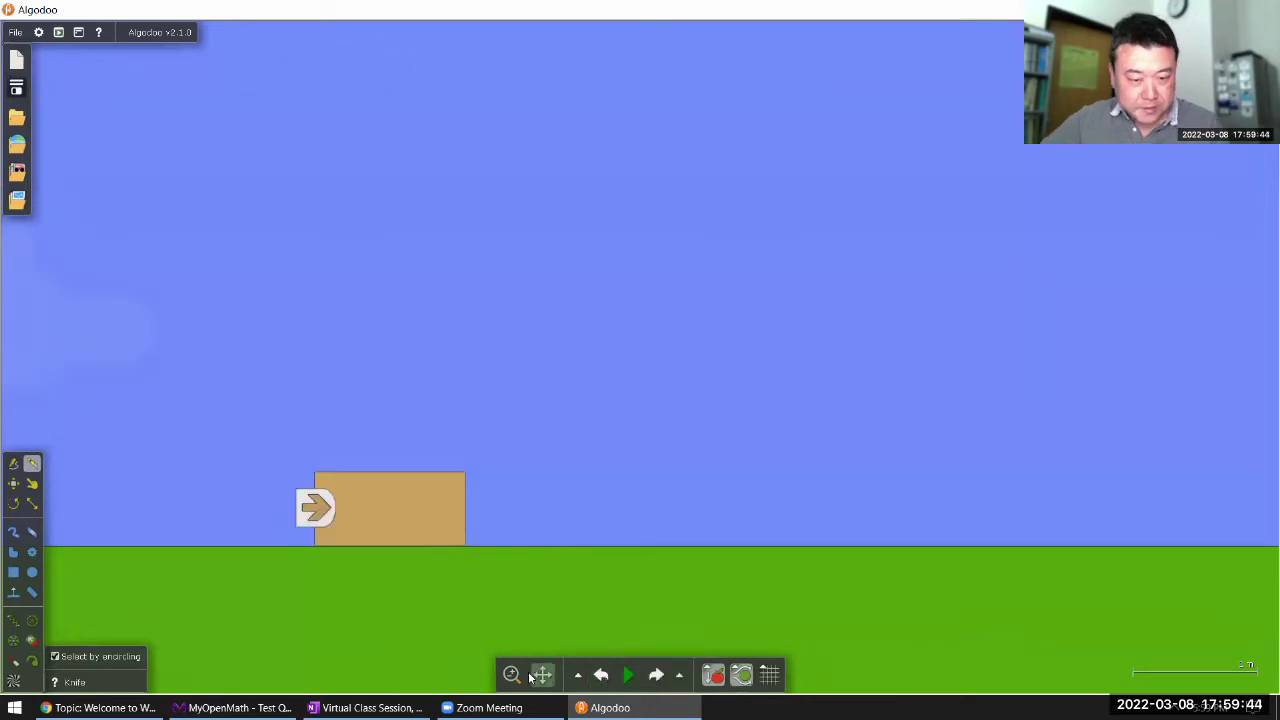
mouse_move(512, 675)
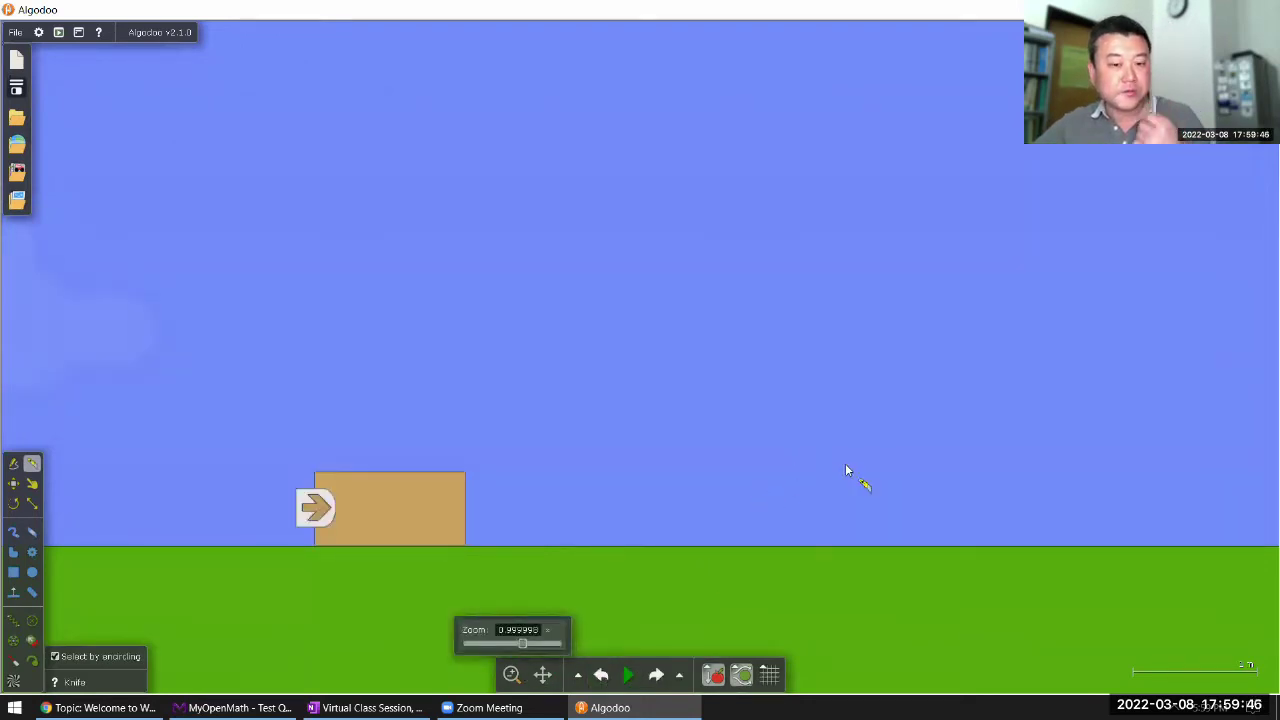
scroll(846, 468, "down", 4)
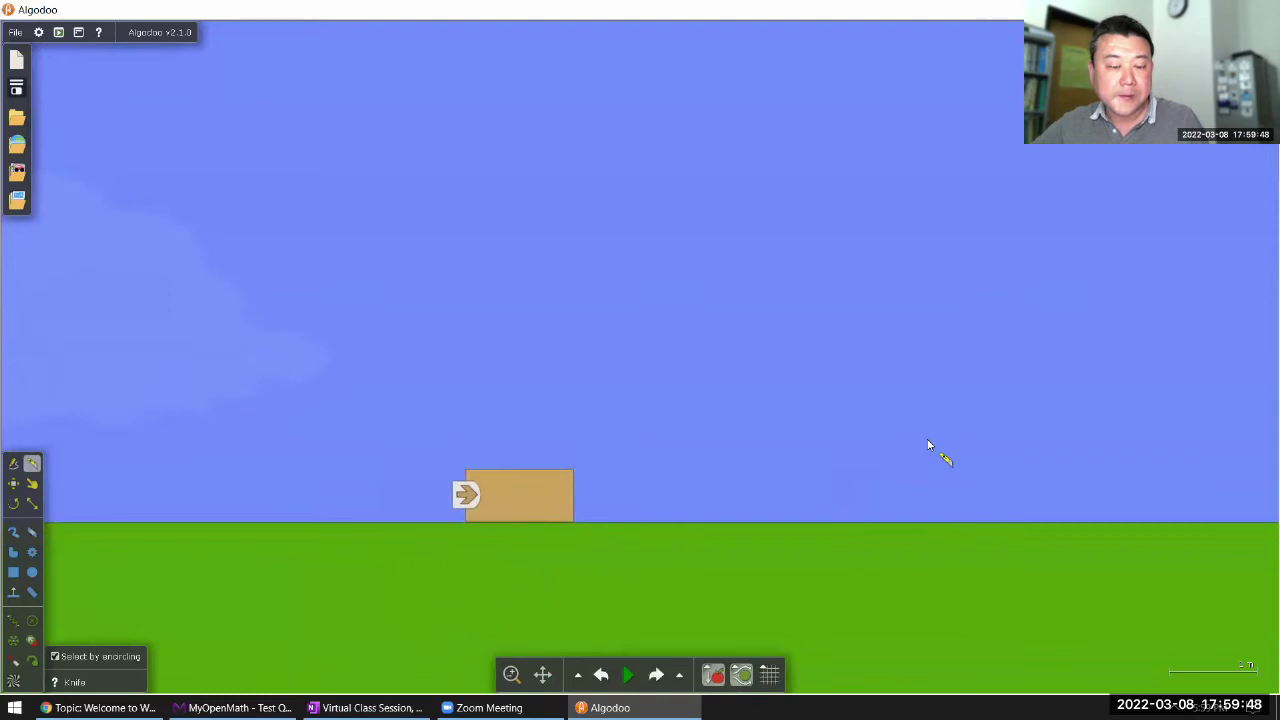
left_click_drag(928, 446, 770, 470)
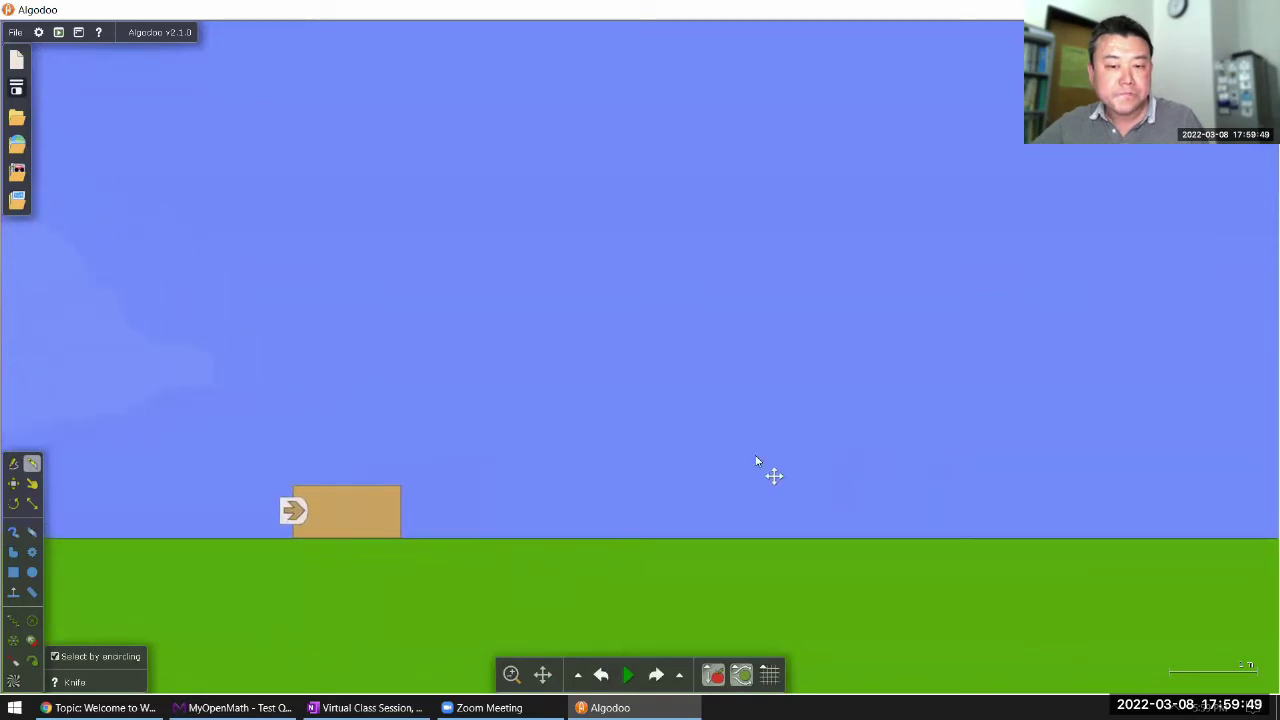
Step: Draw a tall thin bar above the box and glue it to the background
left_click(13, 572)
left_click_drag(390, 284, 405, 466)
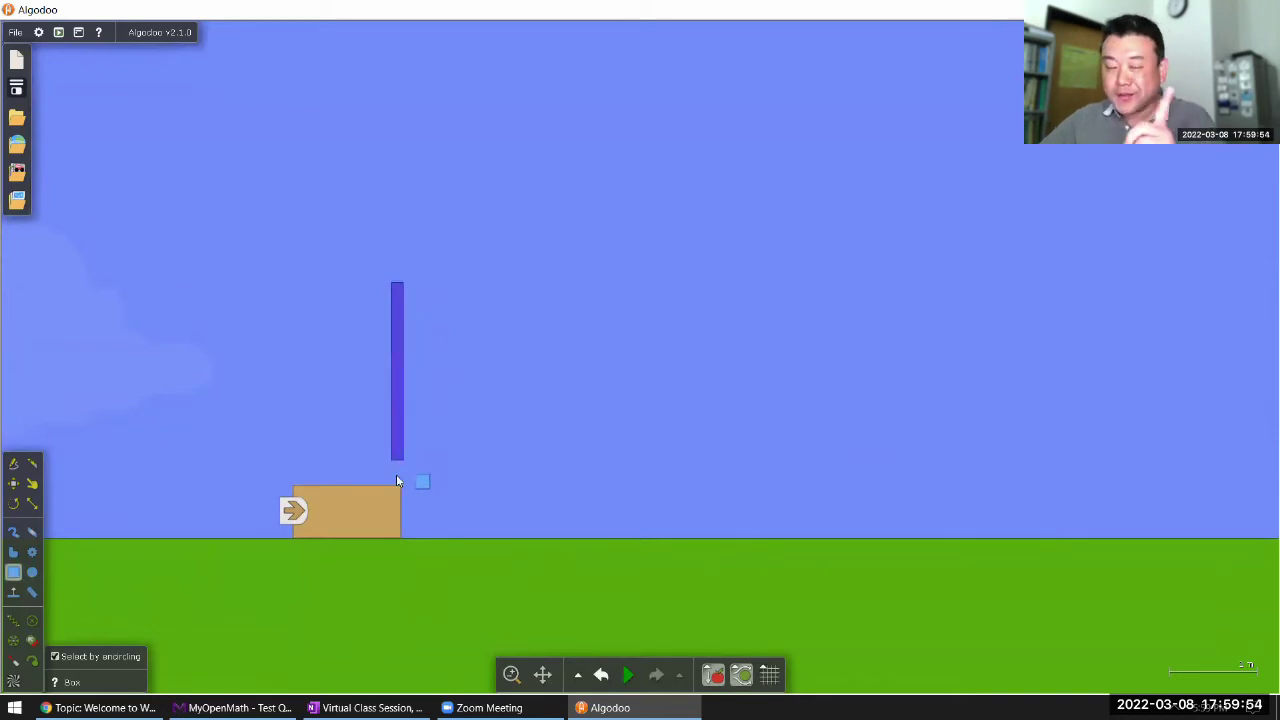
right_click(398, 412)
mouse_move(440, 550)
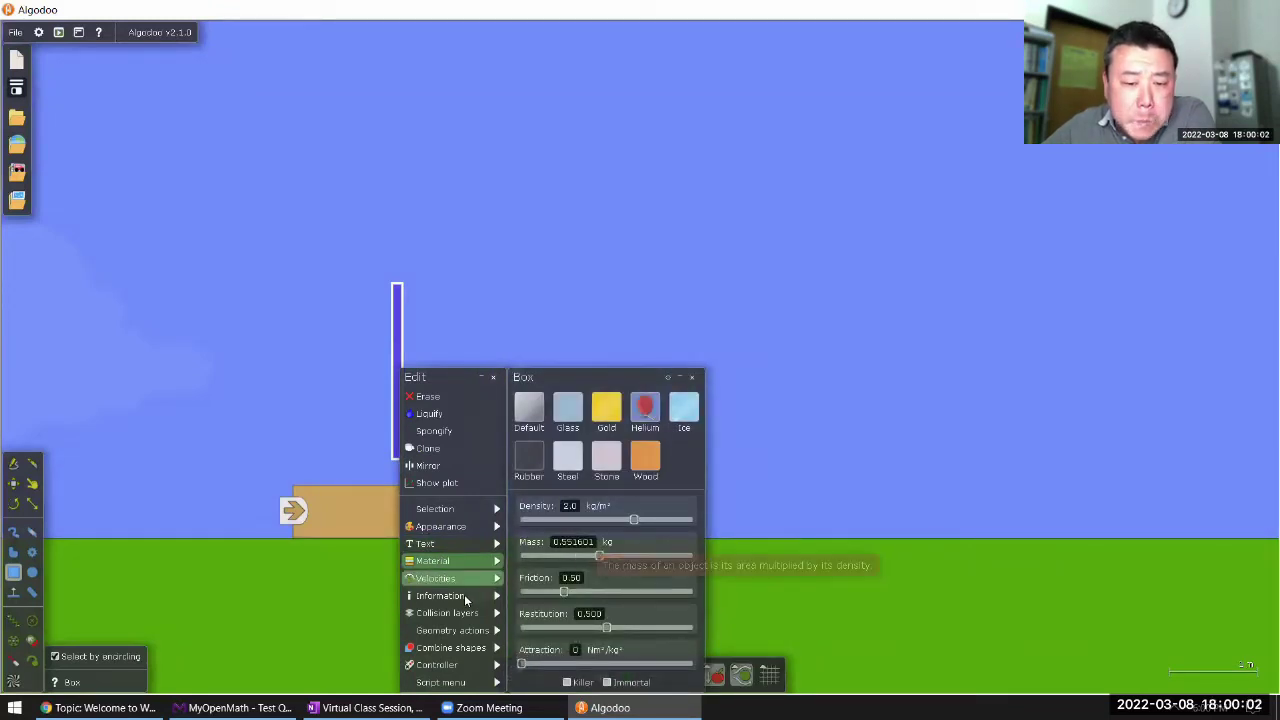
mouse_move(461, 631)
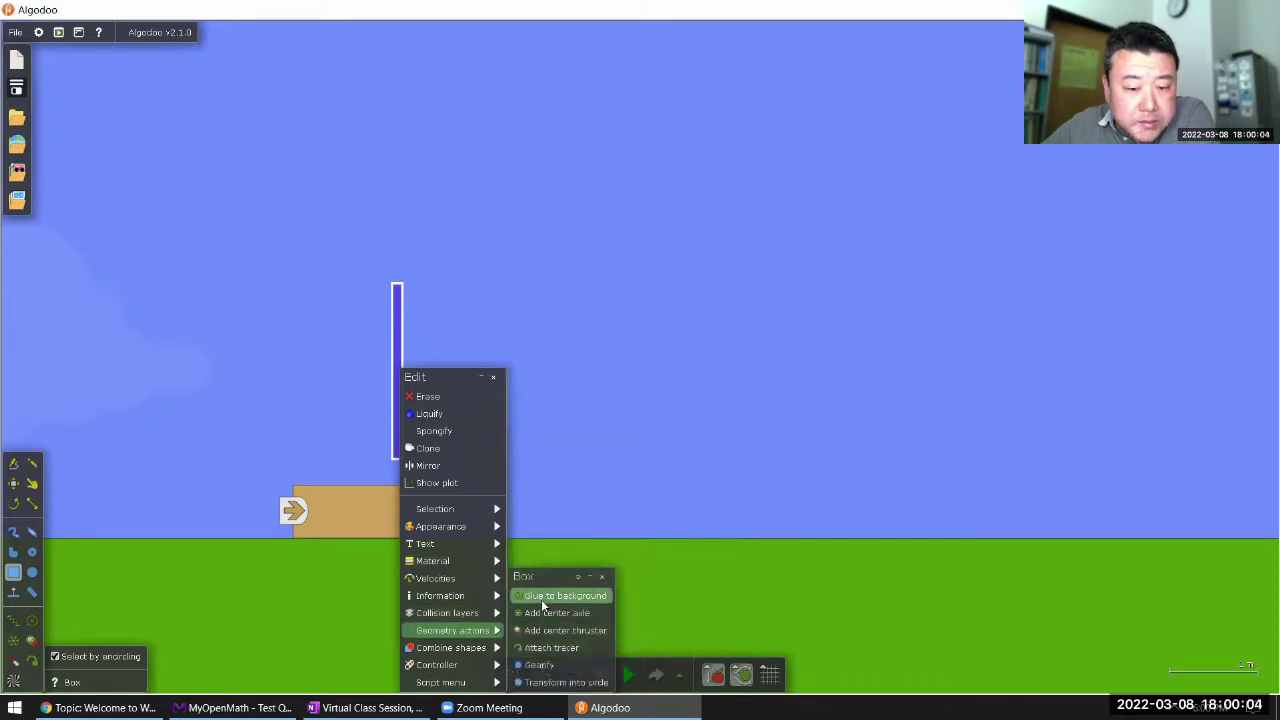
left_click(550, 596)
Step: Clone the bar, move the copy well to the right, then run the simulation
right_click(400, 415)
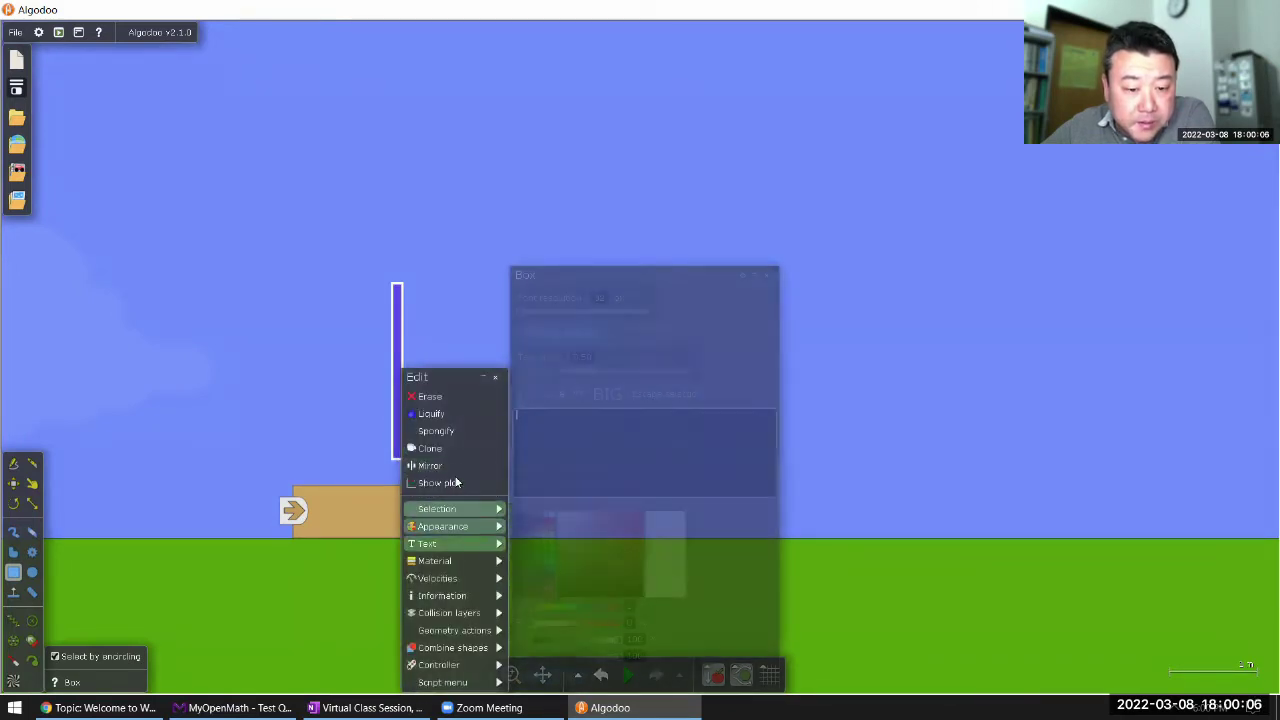
left_click(430, 448)
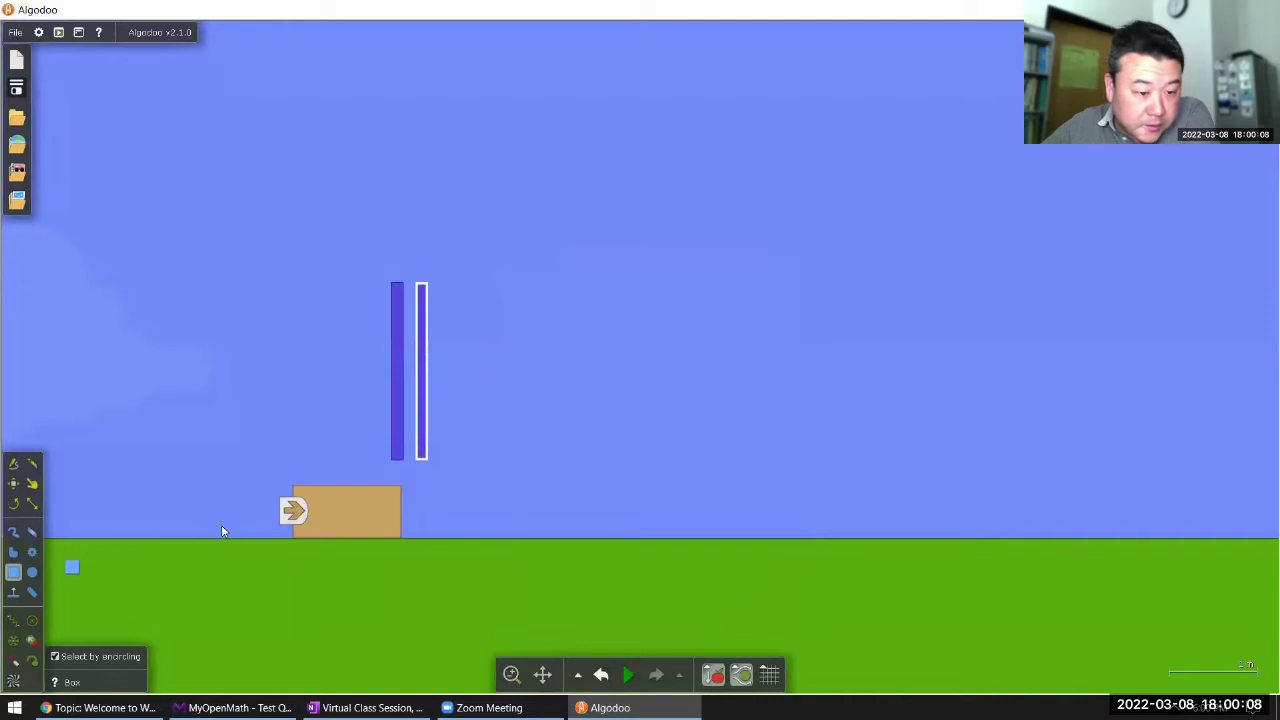
left_click(13, 484)
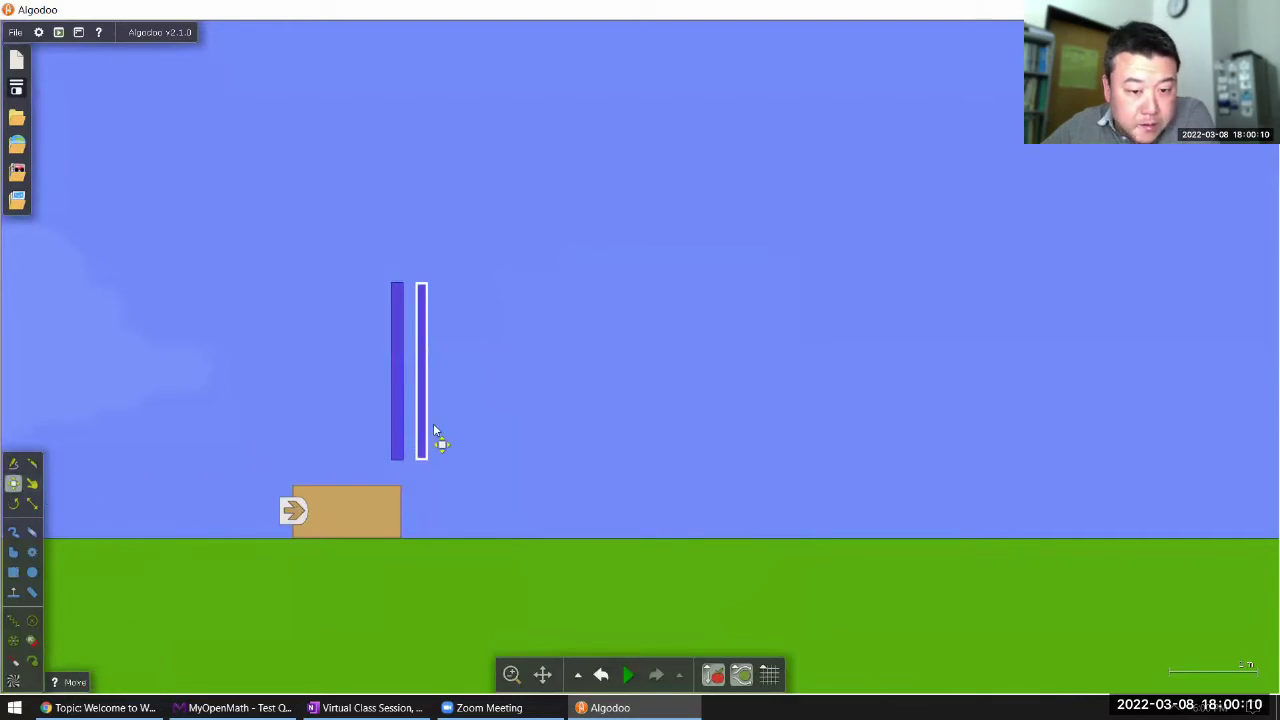
left_click_drag(425, 428, 825, 425)
right_click(825, 425)
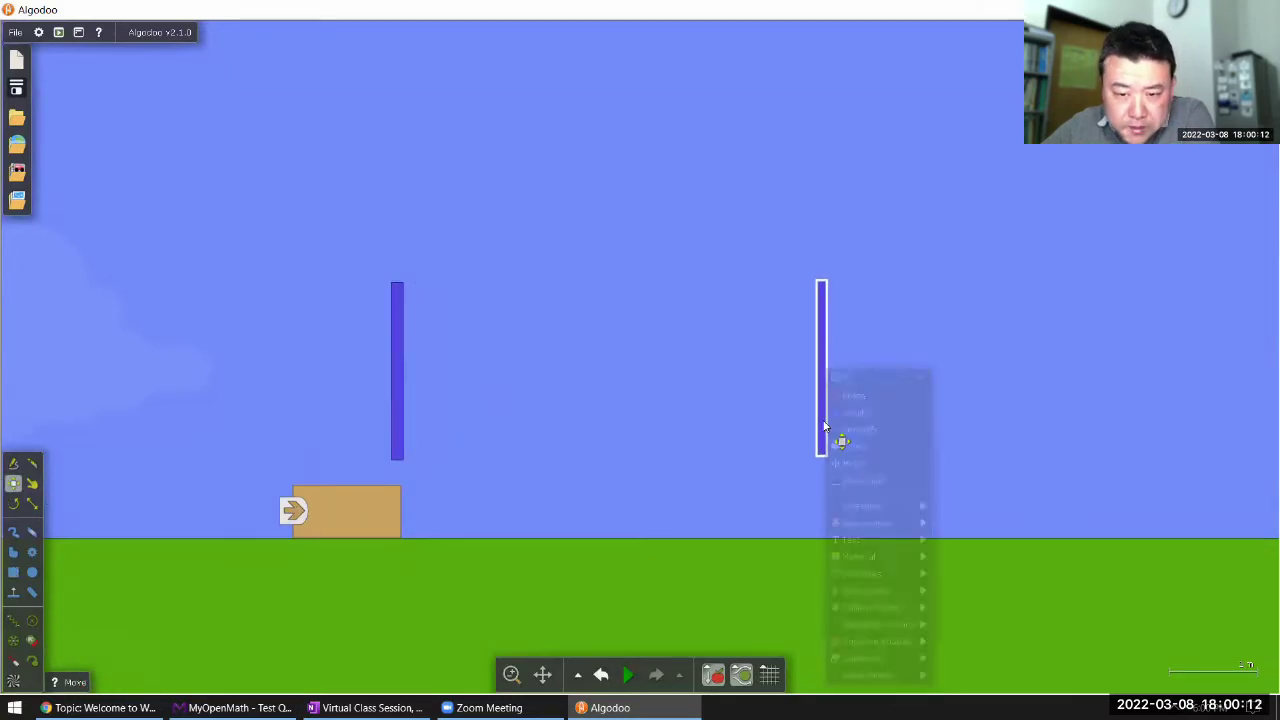
mouse_move(866, 603)
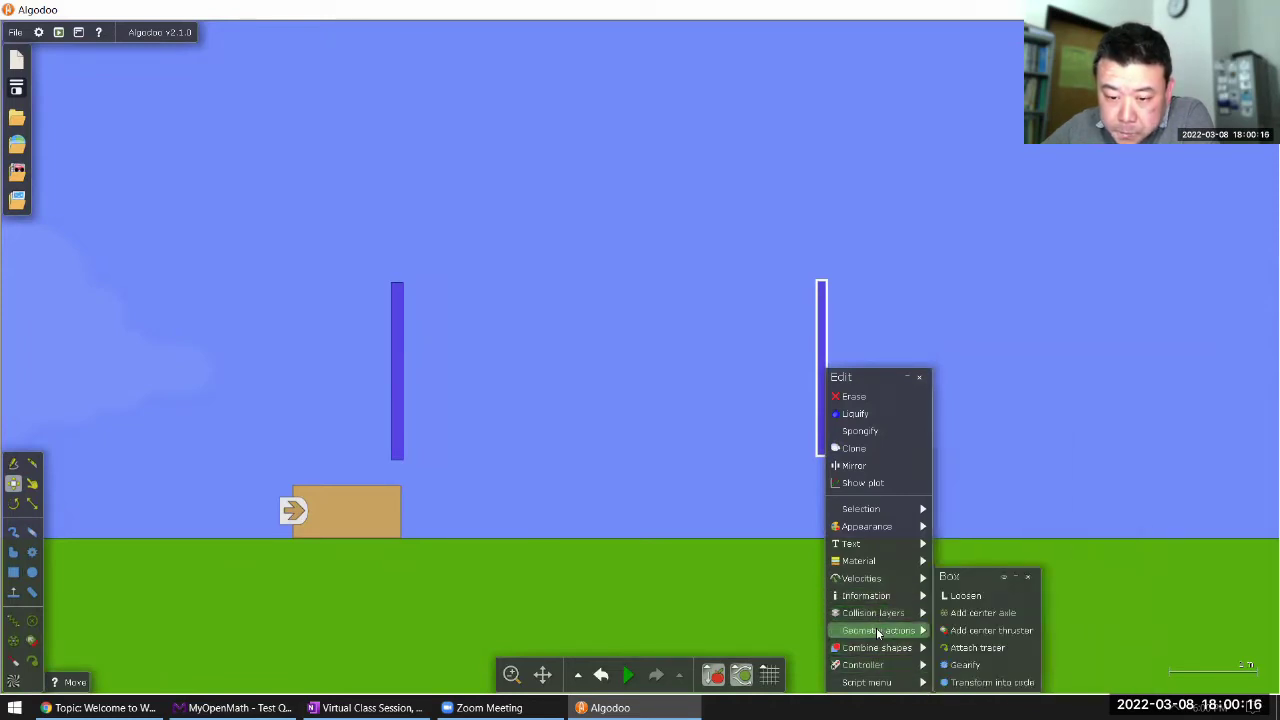
left_click(1040, 394)
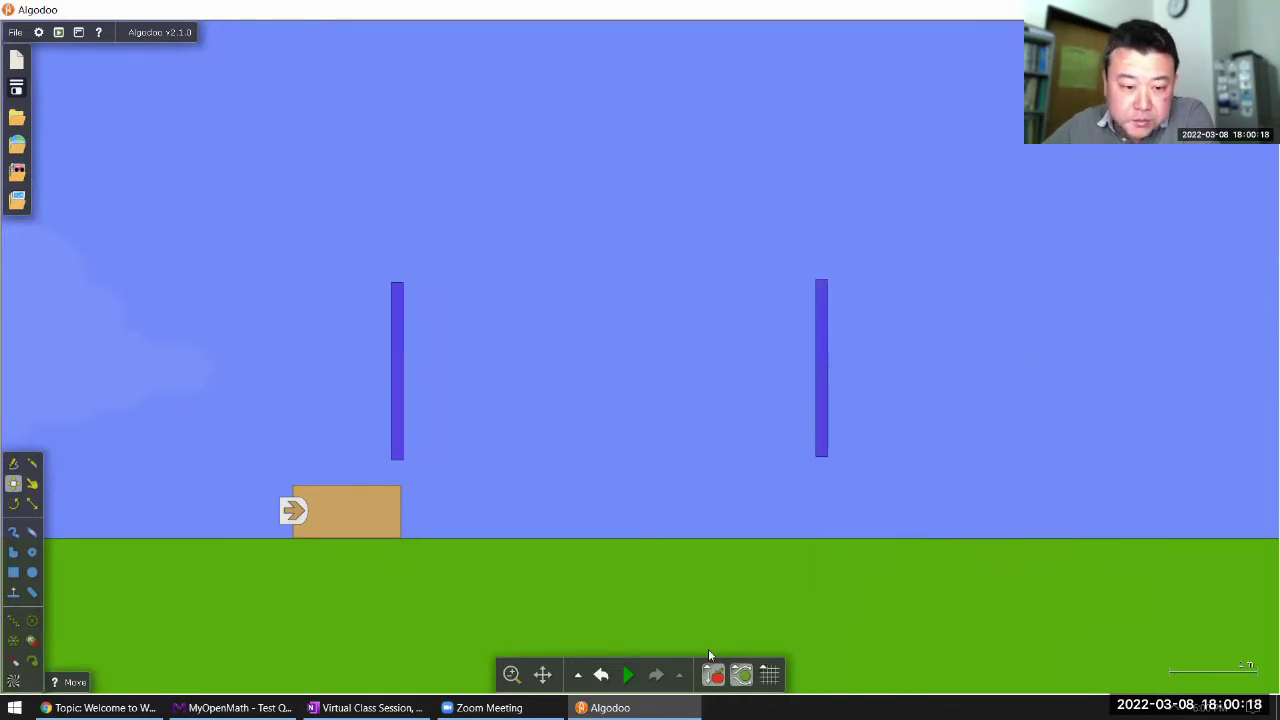
left_click(628, 676)
left_click(628, 676)
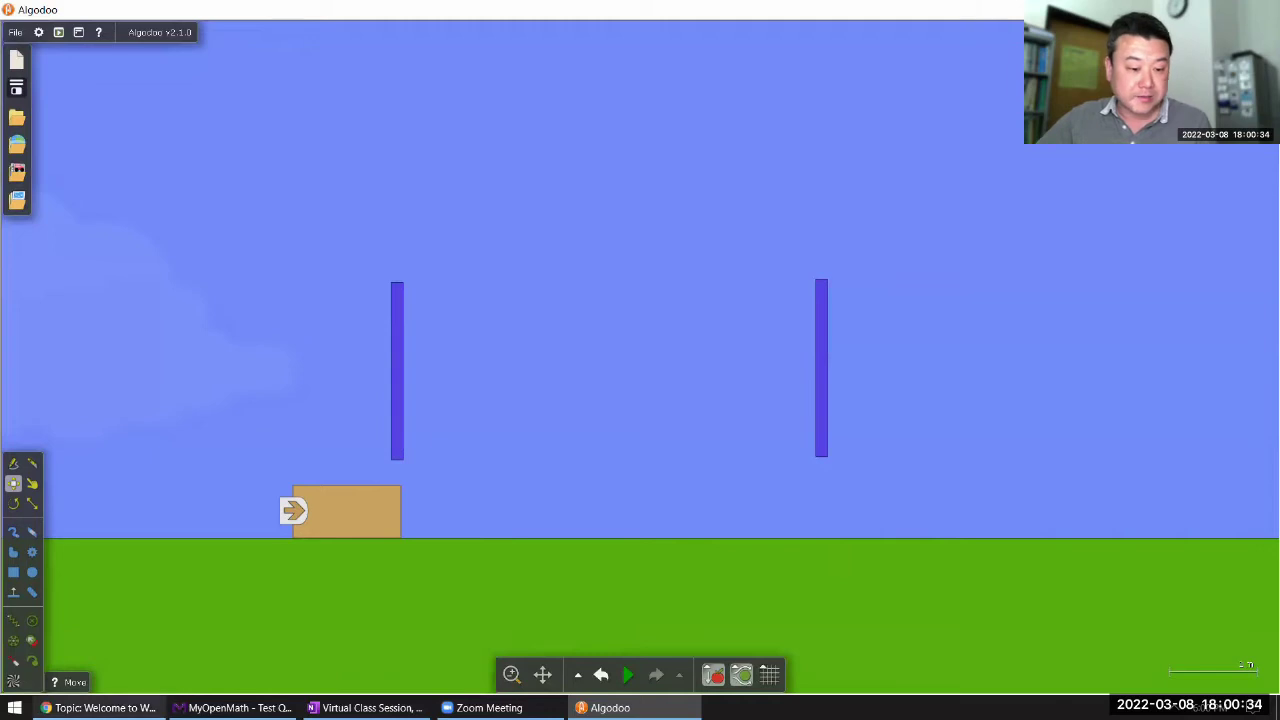
mouse_move(100, 707)
left_click(106, 643)
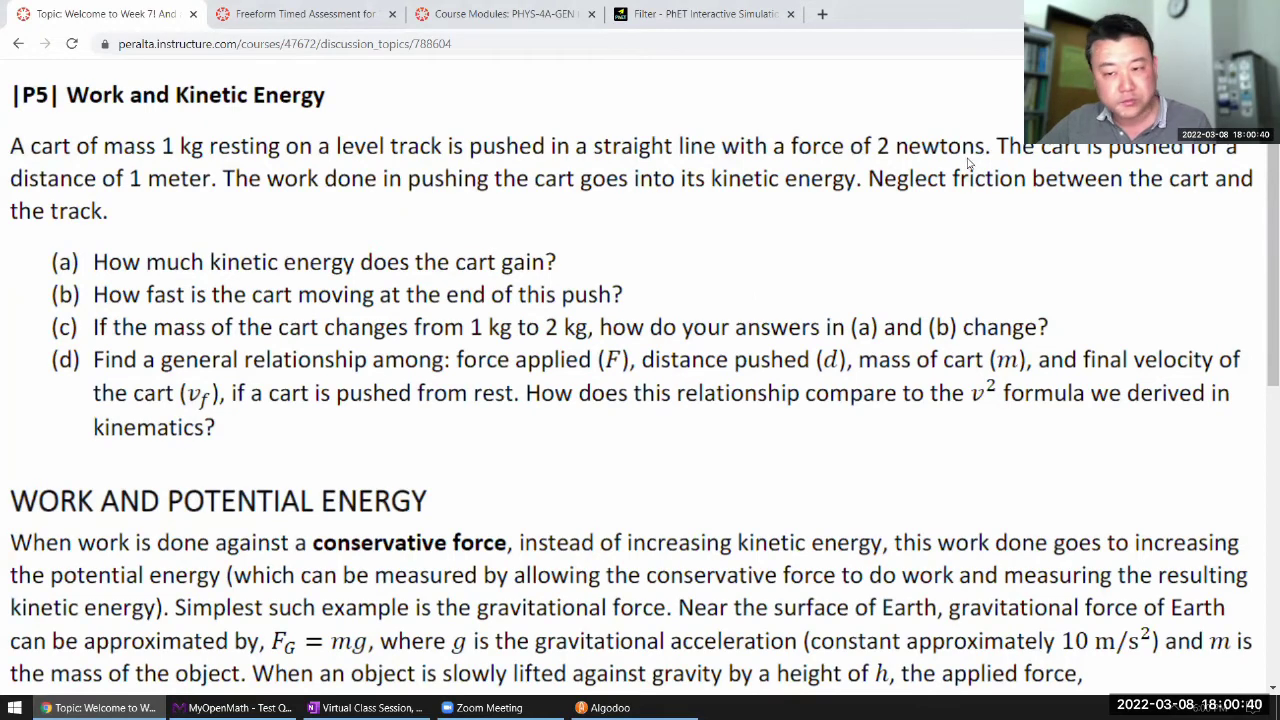
left_click_drag(84, 178, 219, 179)
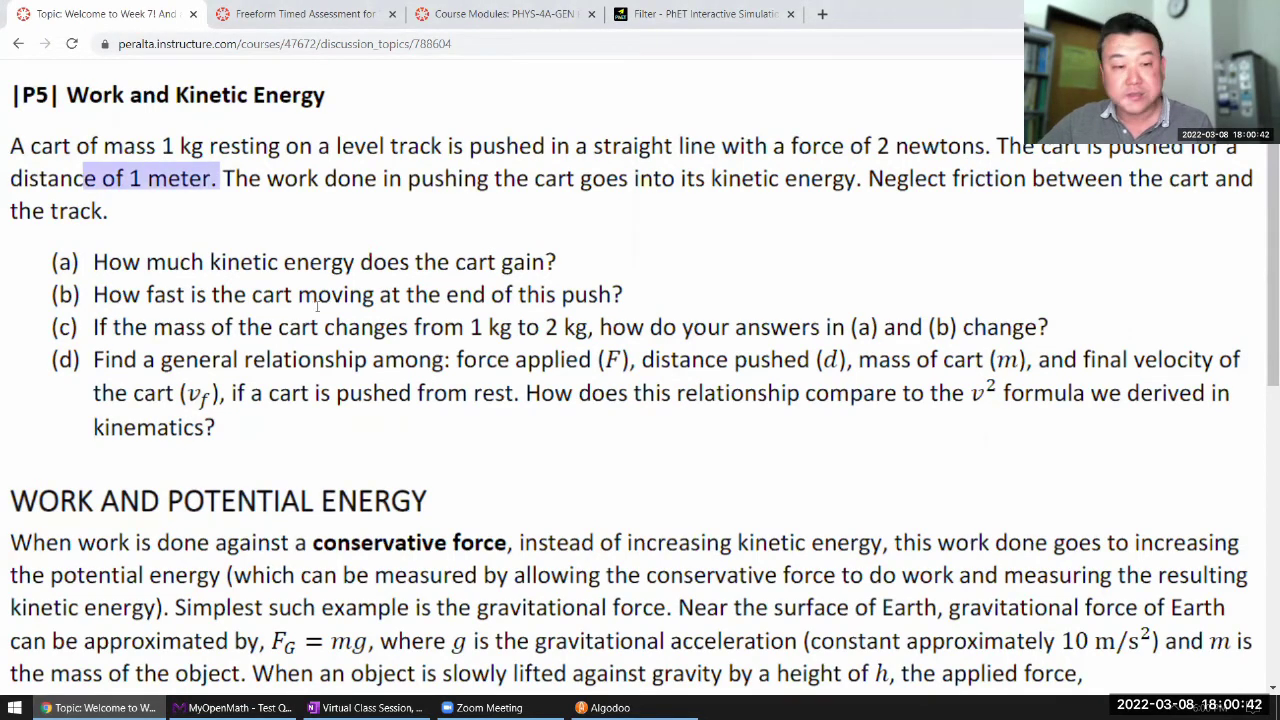
Step: Run the simulation, fire the box's thruster with k, then pause and undo the run
left_click(605, 707)
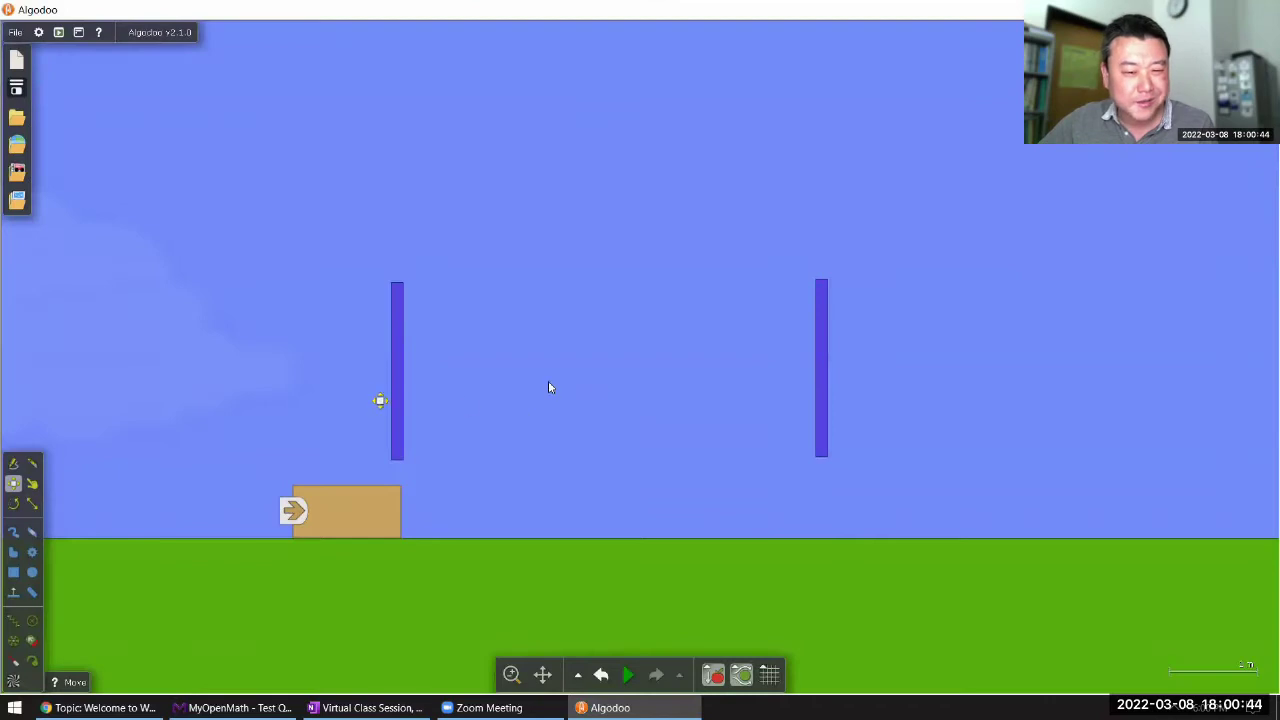
left_click(364, 526)
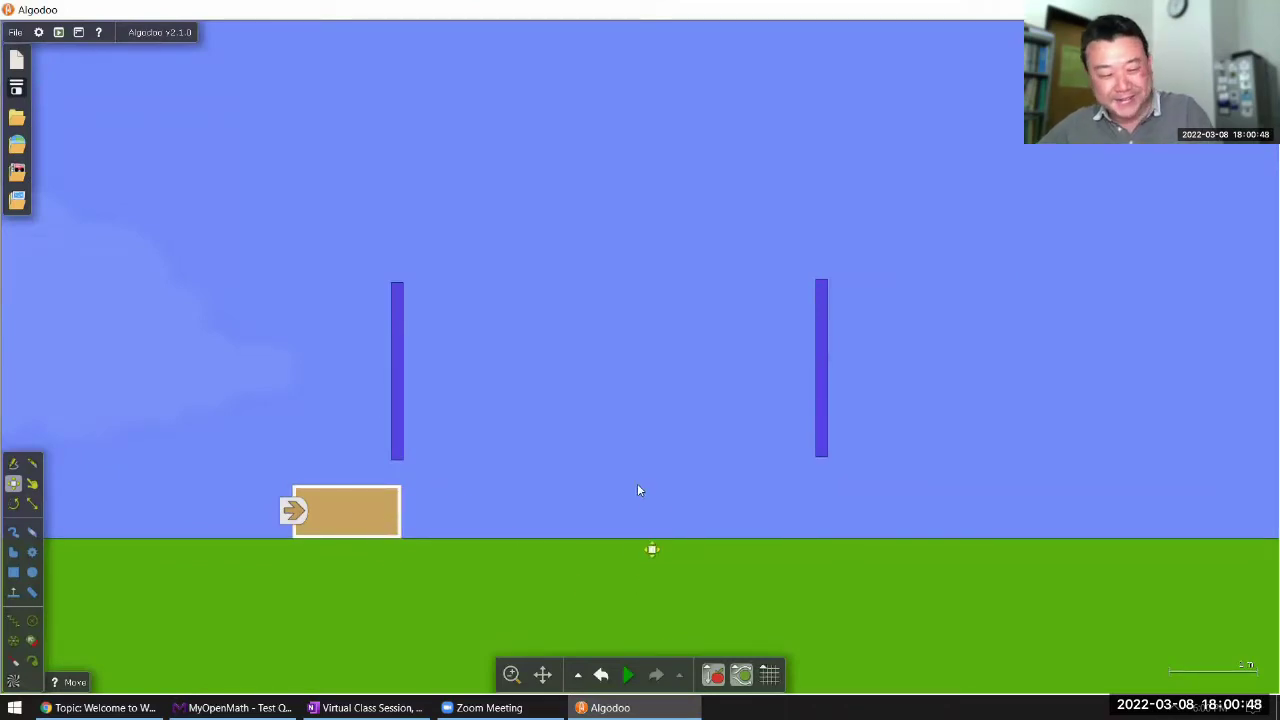
mouse_move(629, 676)
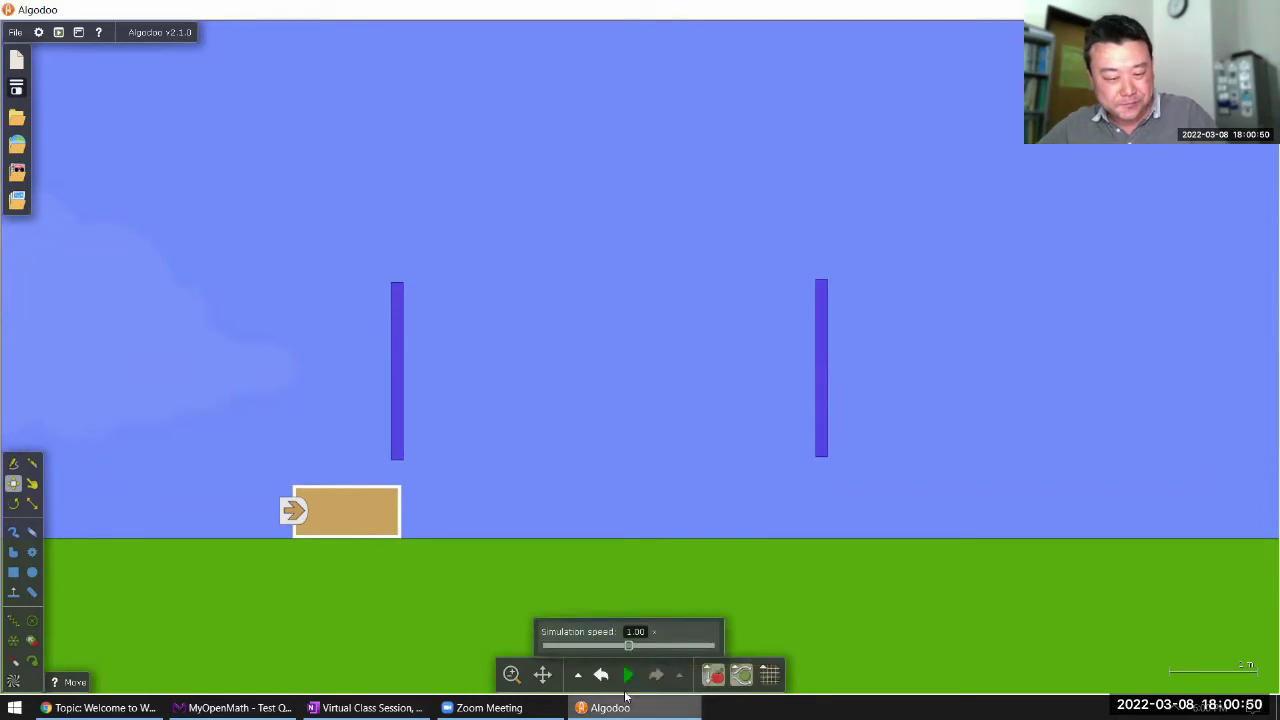
left_click(626, 680)
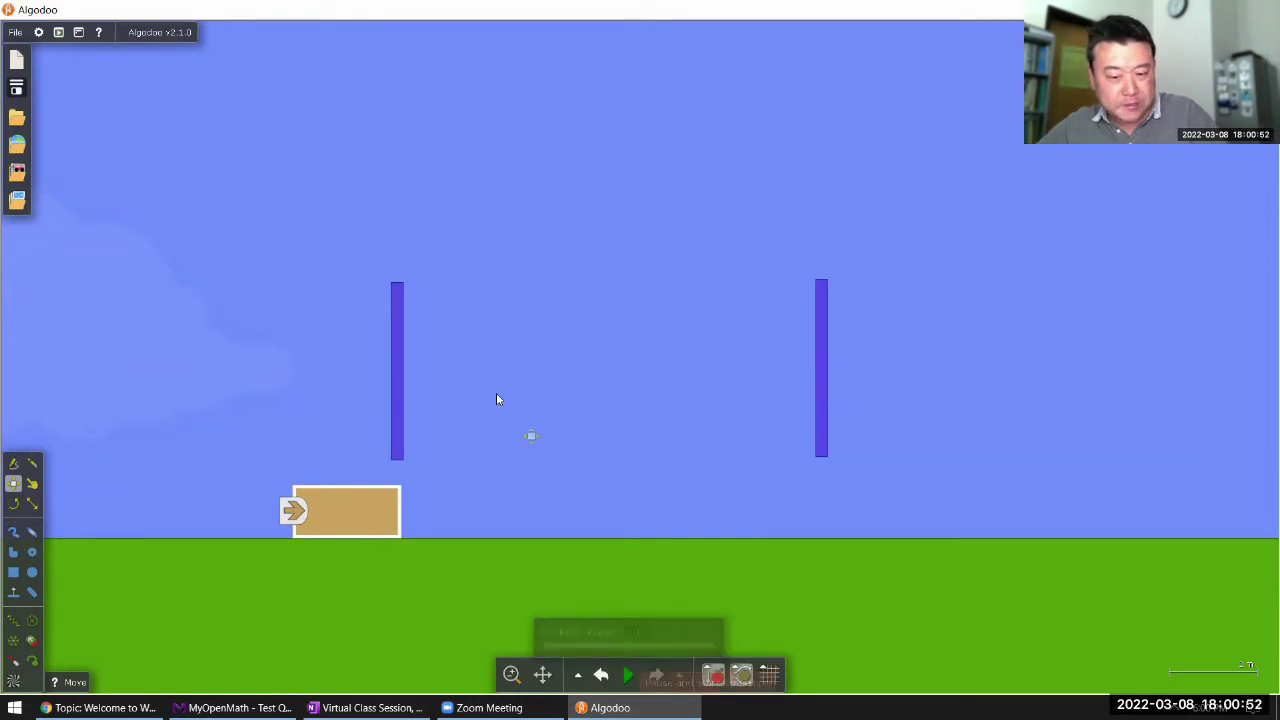
key("space")
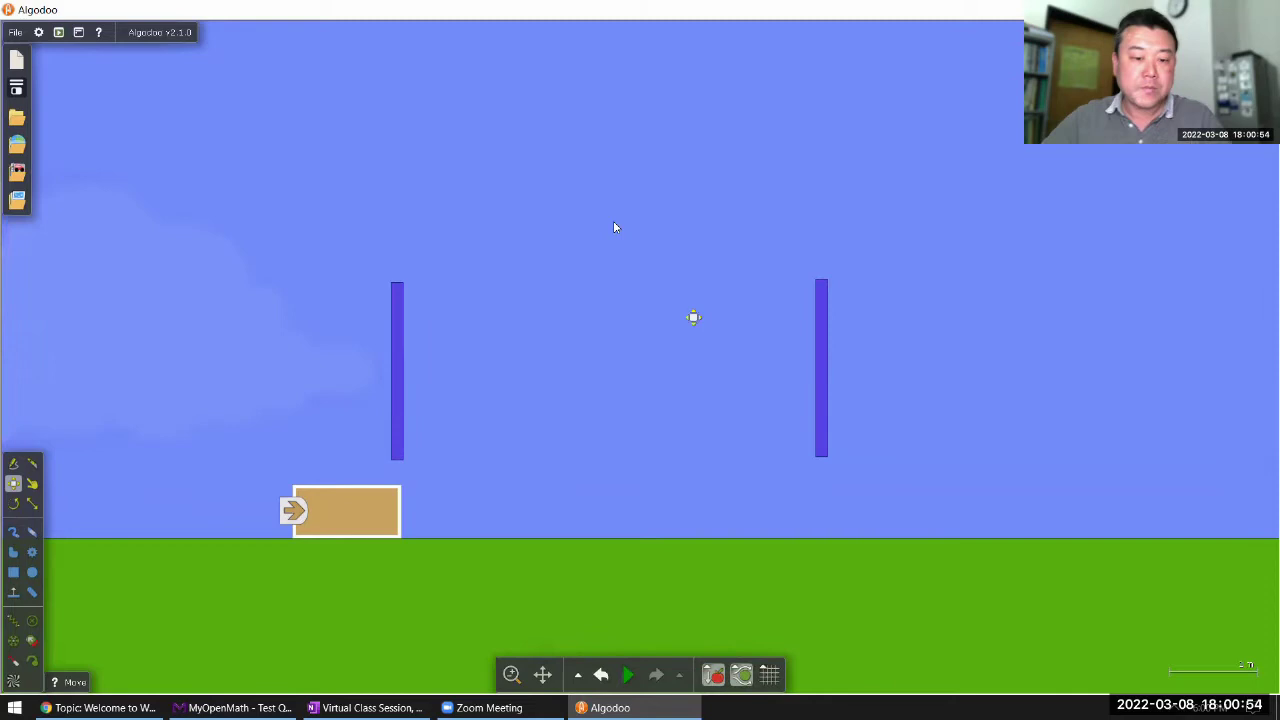
key("space")
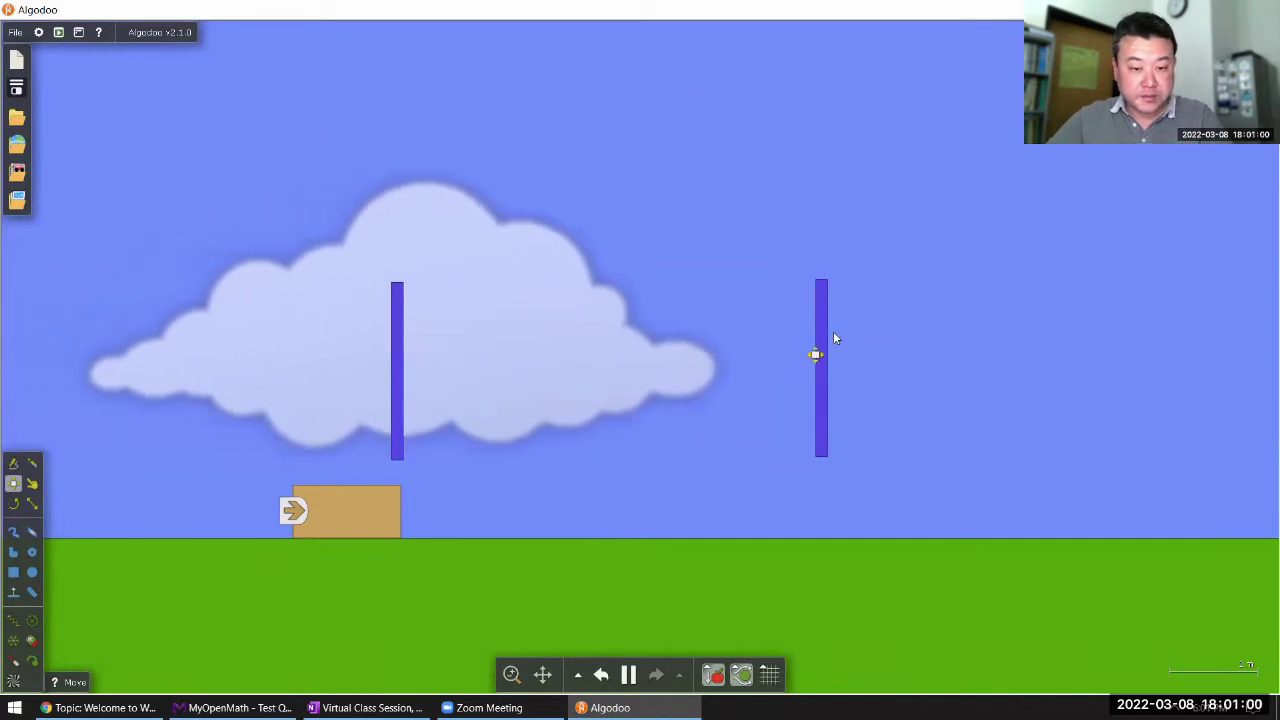
key("k")
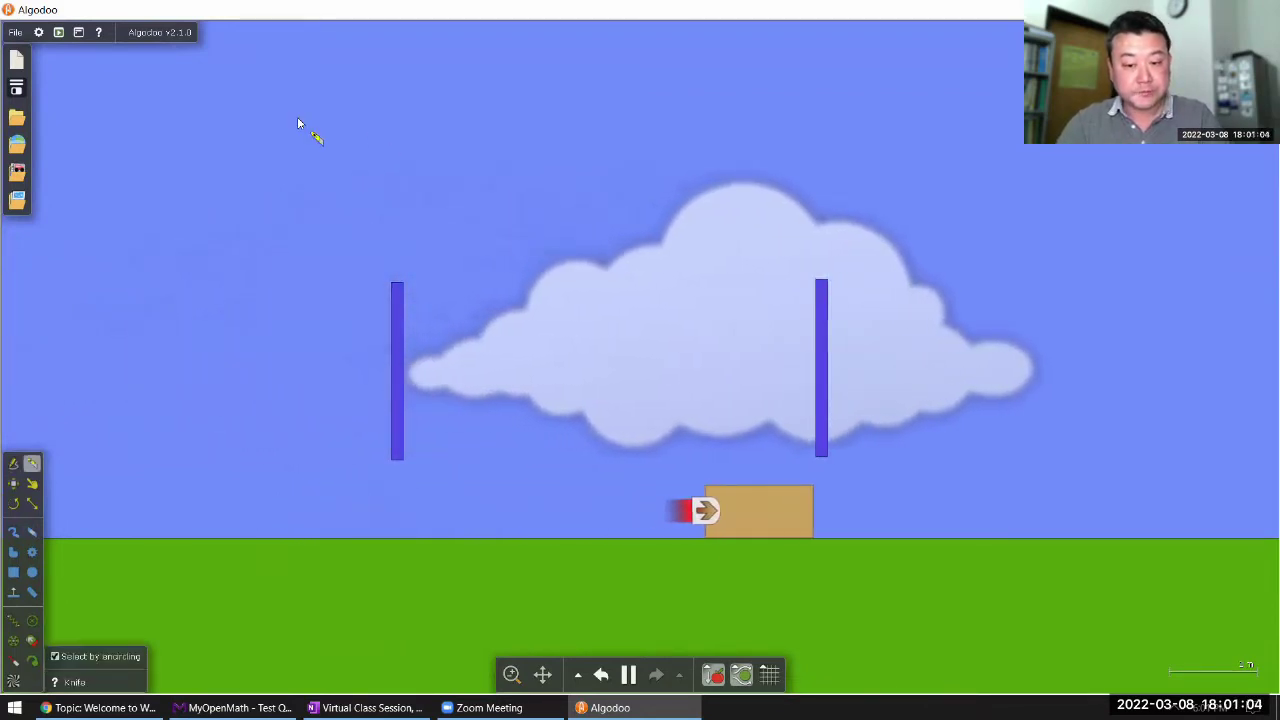
key("space")
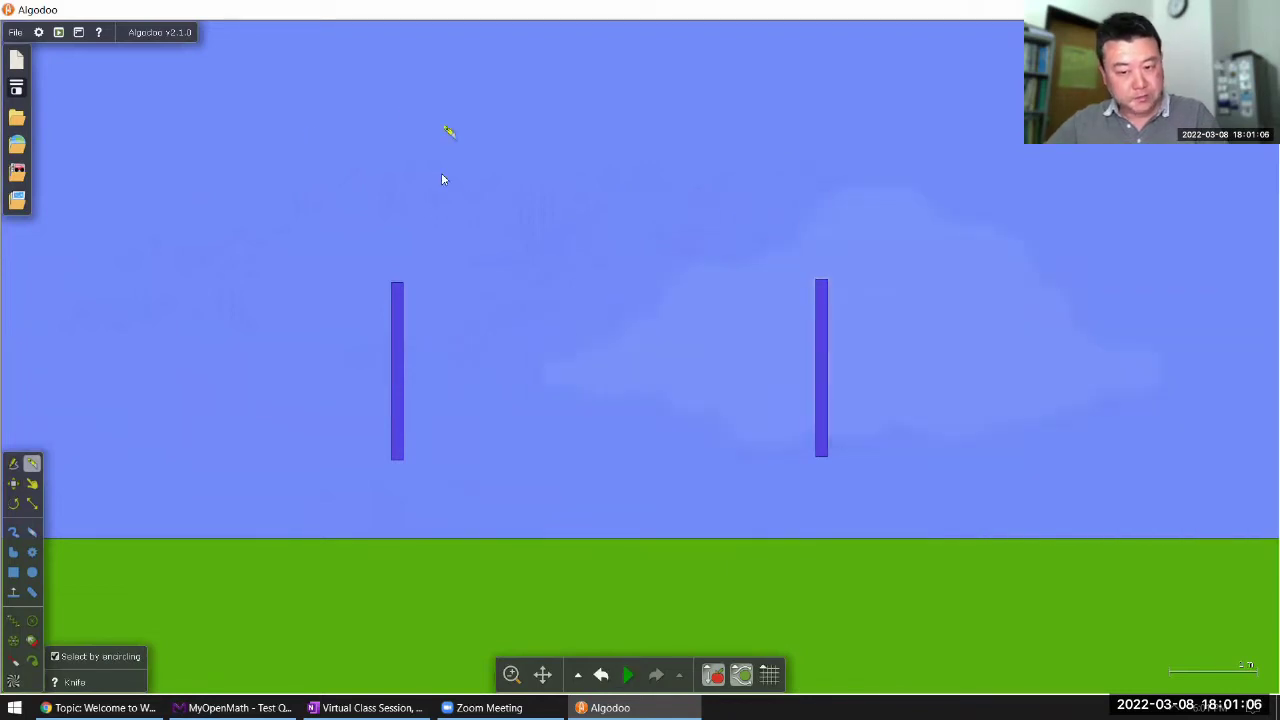
left_click(601, 676)
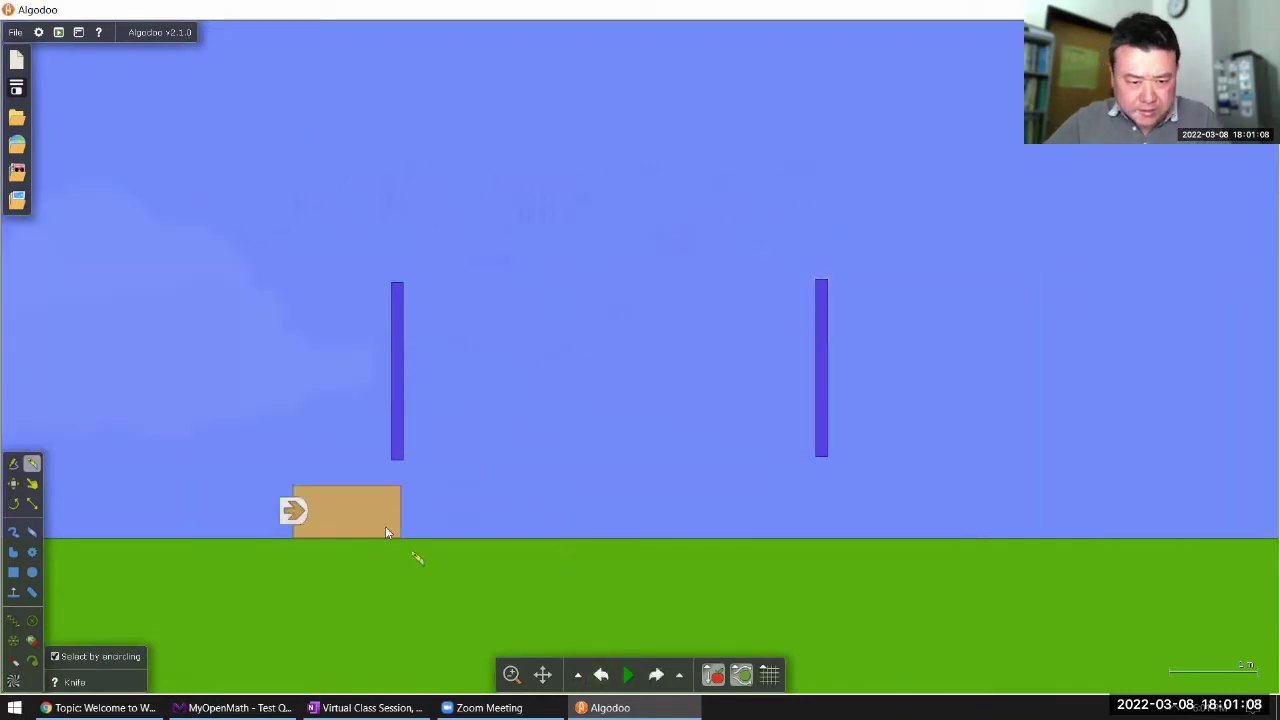
Step: Show a plot of the box's motion and move the plot window aside
right_click(379, 518)
mouse_move(430, 578)
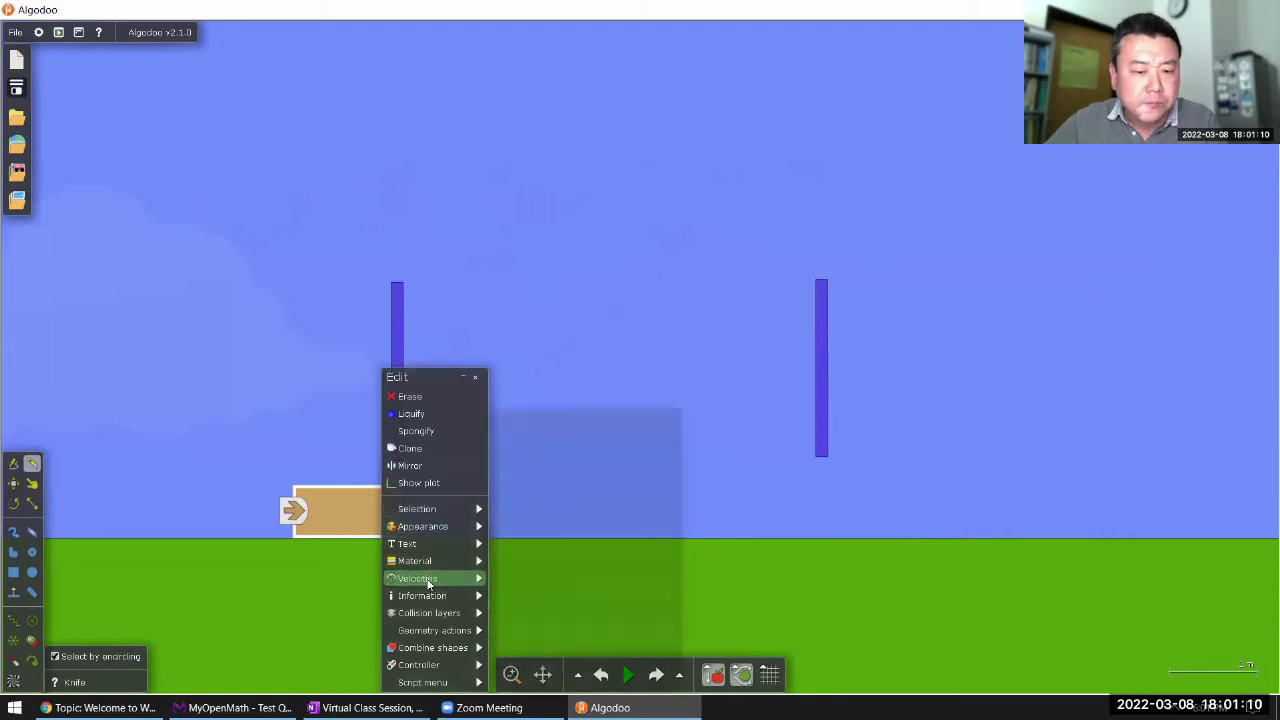
left_click(437, 487)
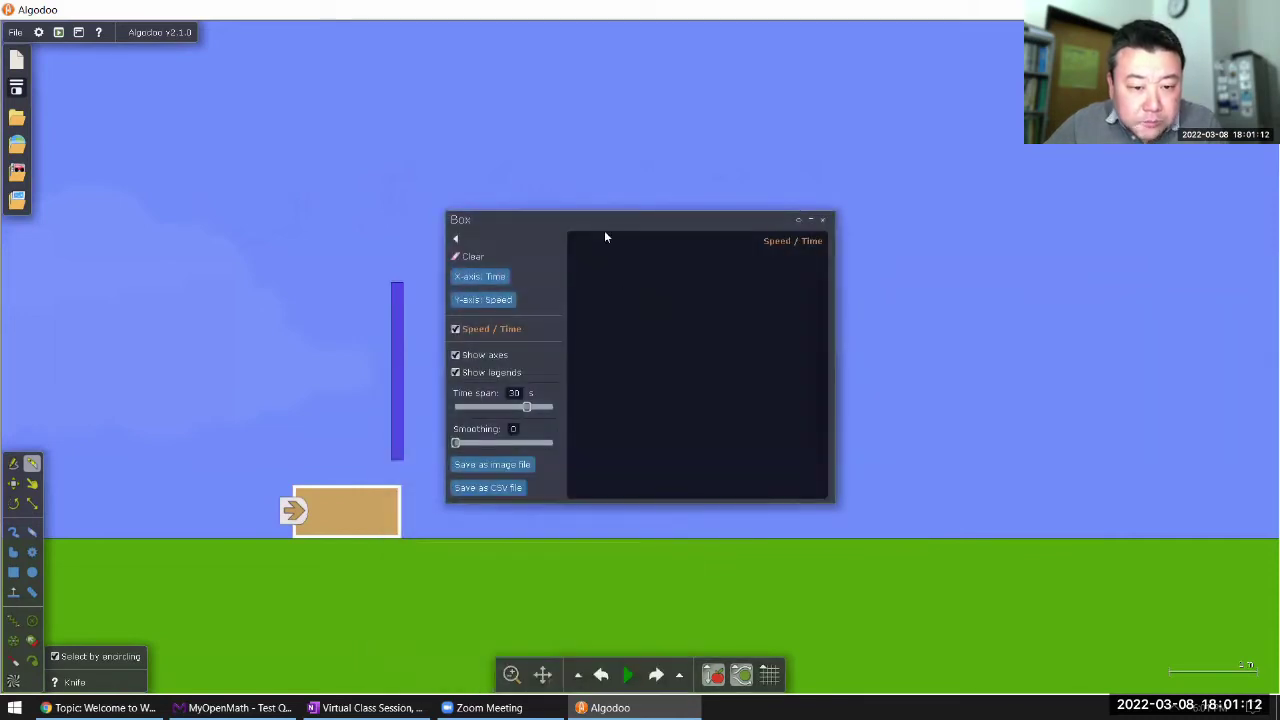
left_click_drag(557, 238, 144, 72)
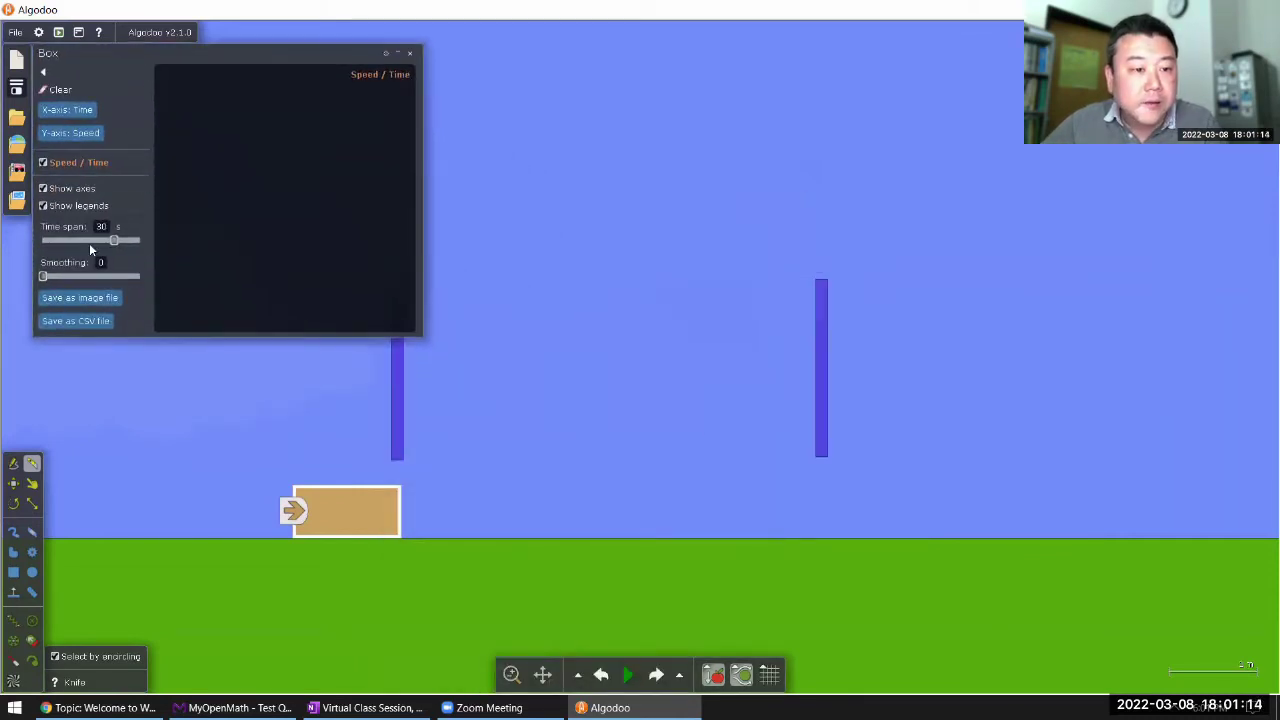
Step: Change the plot's Y-axis from Speed to Velocity (x)
left_click(72, 140)
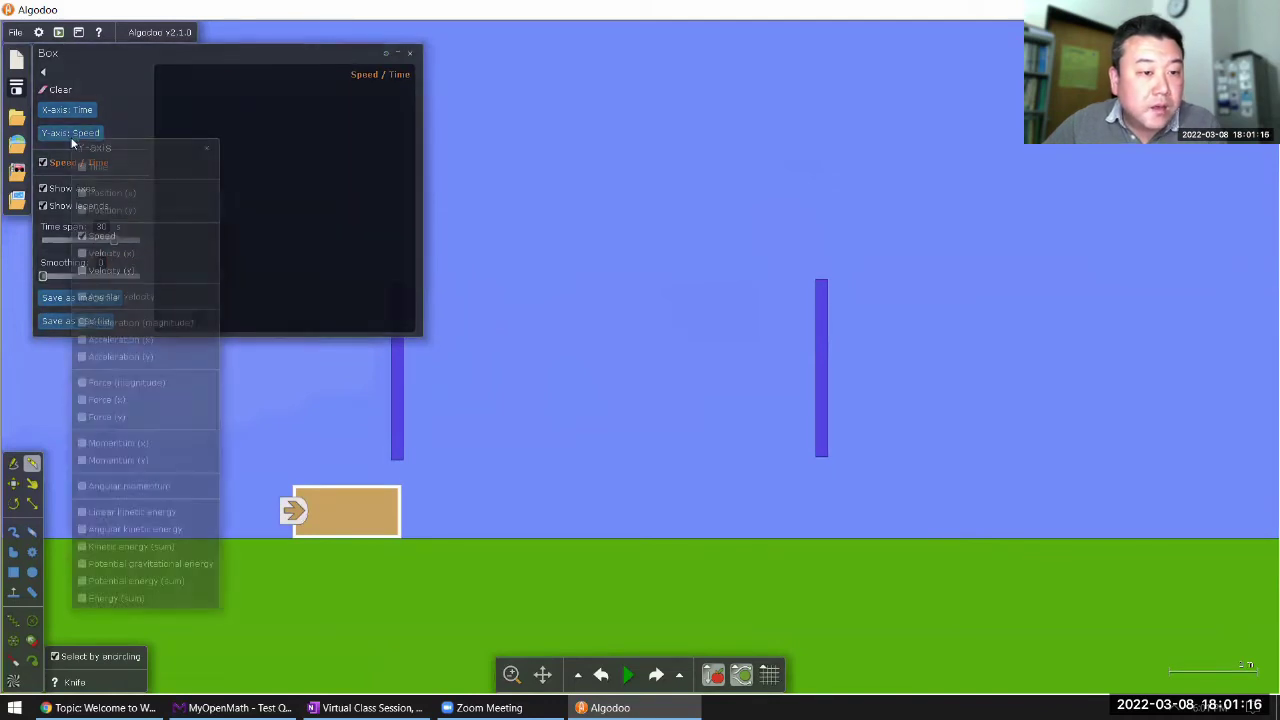
left_click(100, 253)
left_click(100, 236)
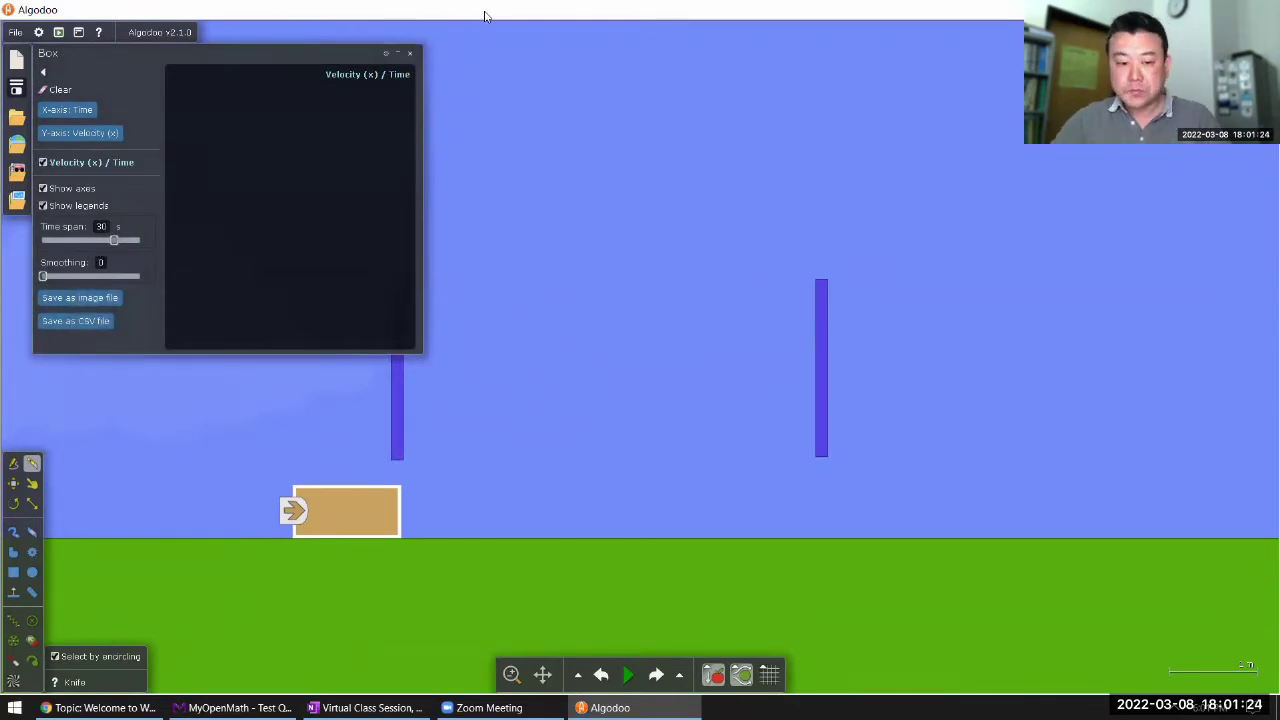
Step: Run and stop the 1 kg box push as velocity levels near 4 m/s, then start a snip
key("space")
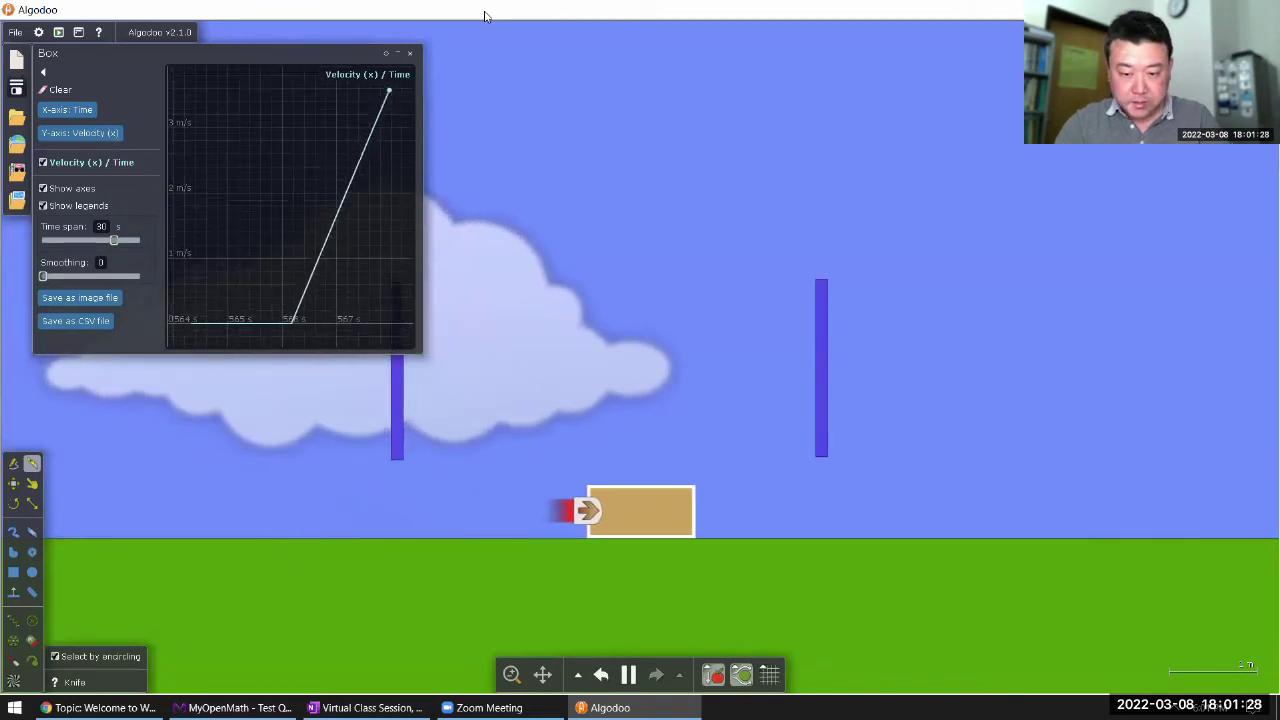
key("space")
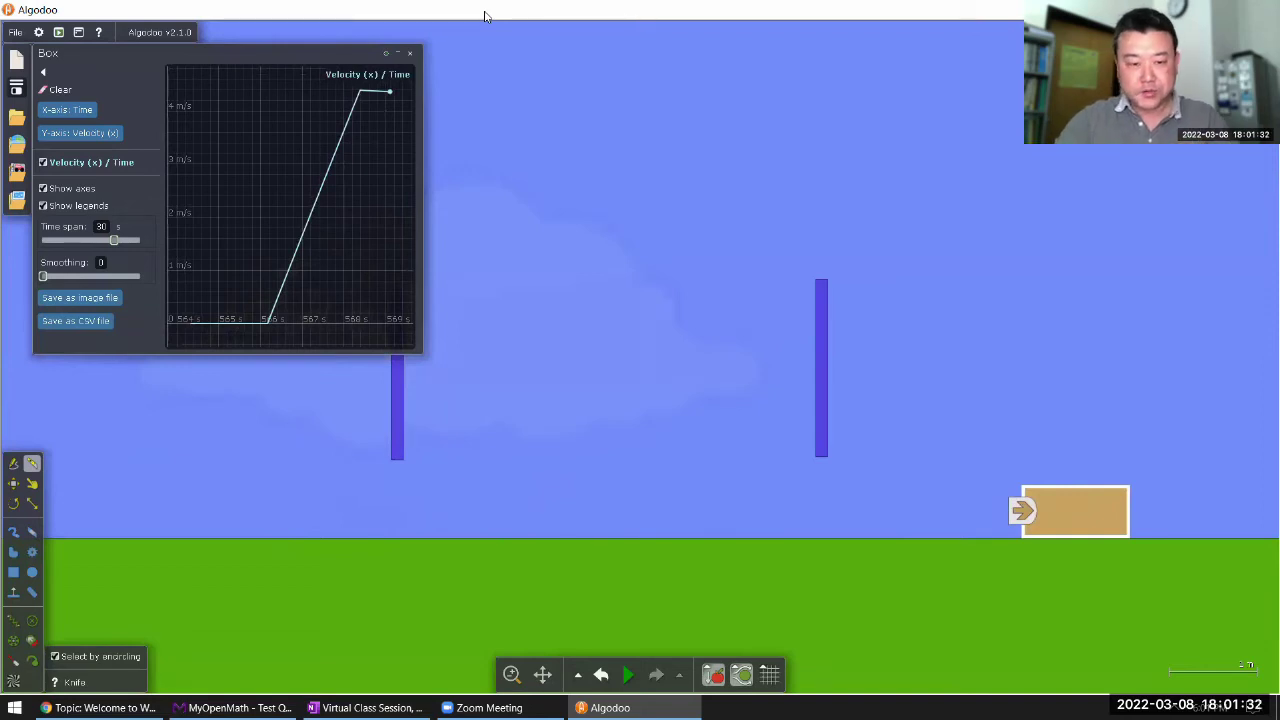
key("super+shift+s")
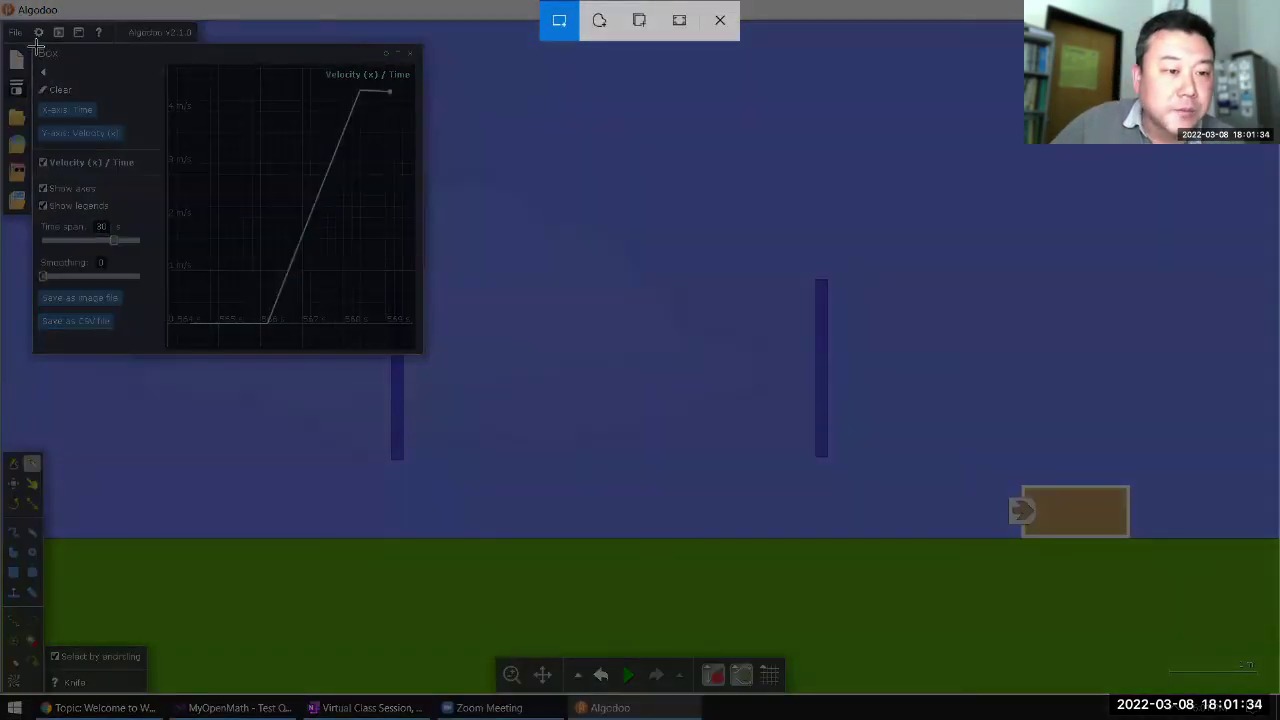
Step: Snip the region holding the velocity plot and launch GIMP
left_click_drag(35, 45, 423, 354)
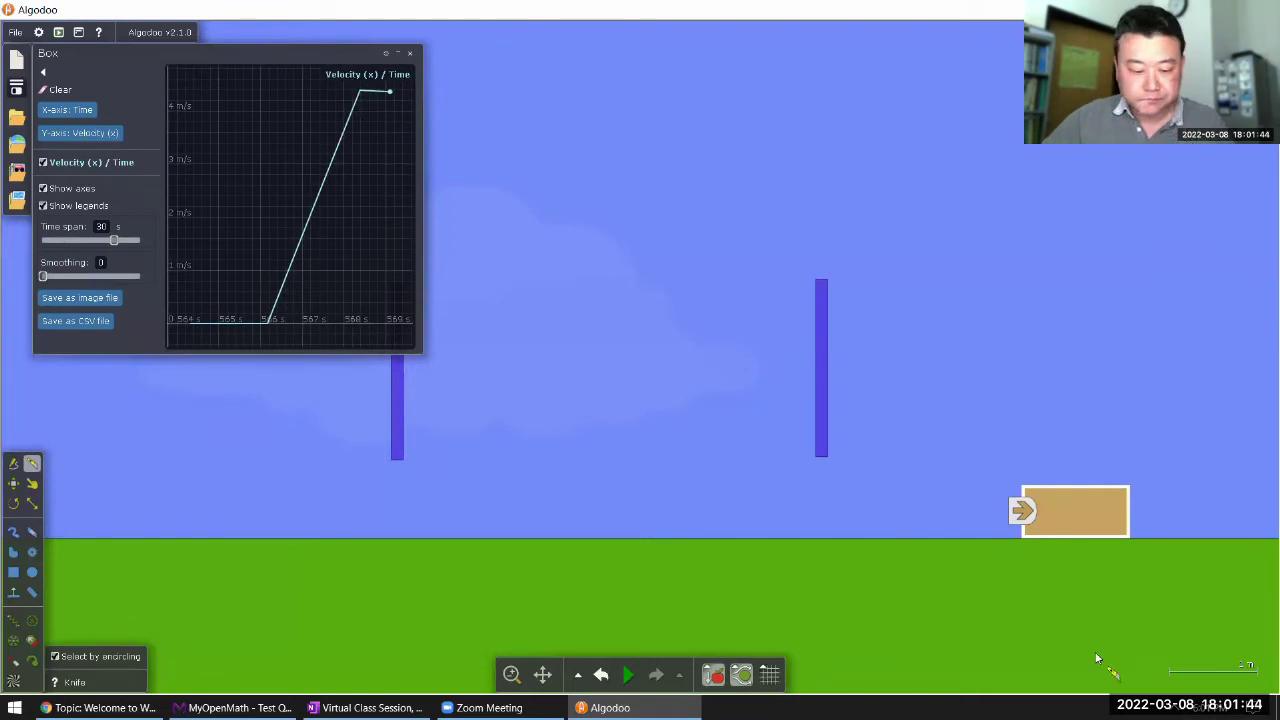
key("alt+space")
type("gim")
key("Return")
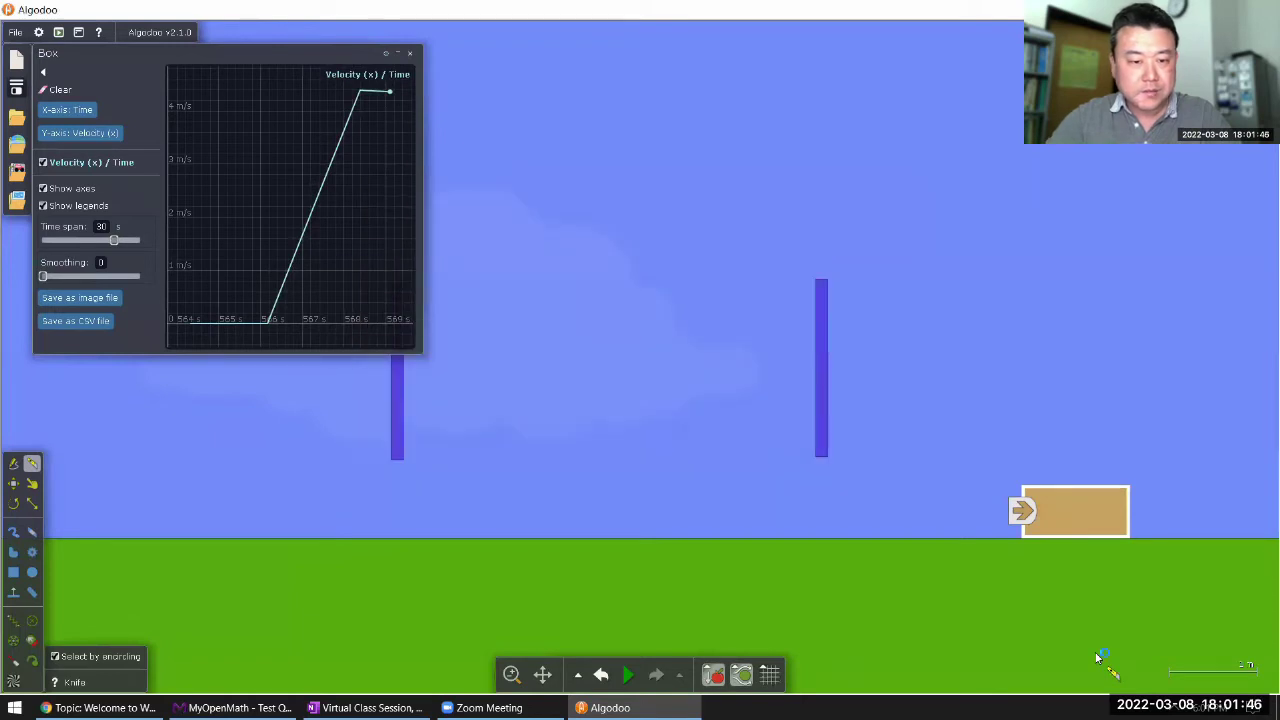
left_click(1271, 707)
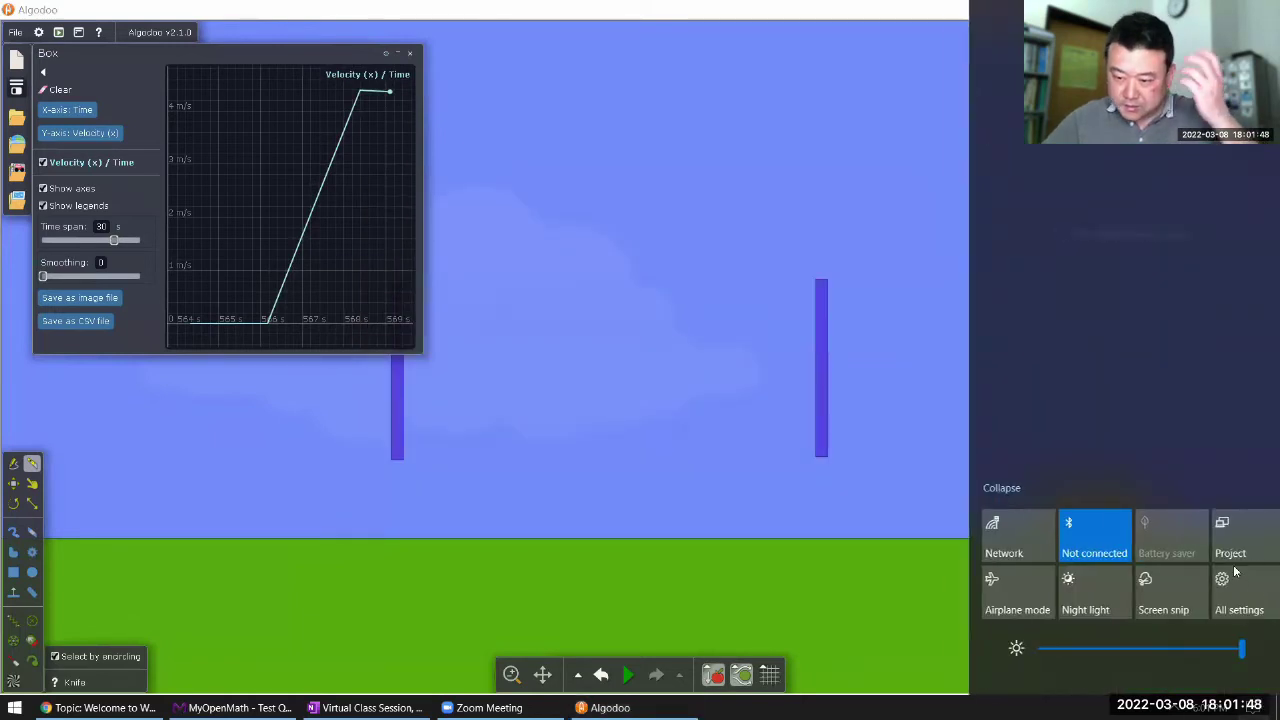
left_click(1262, 706)
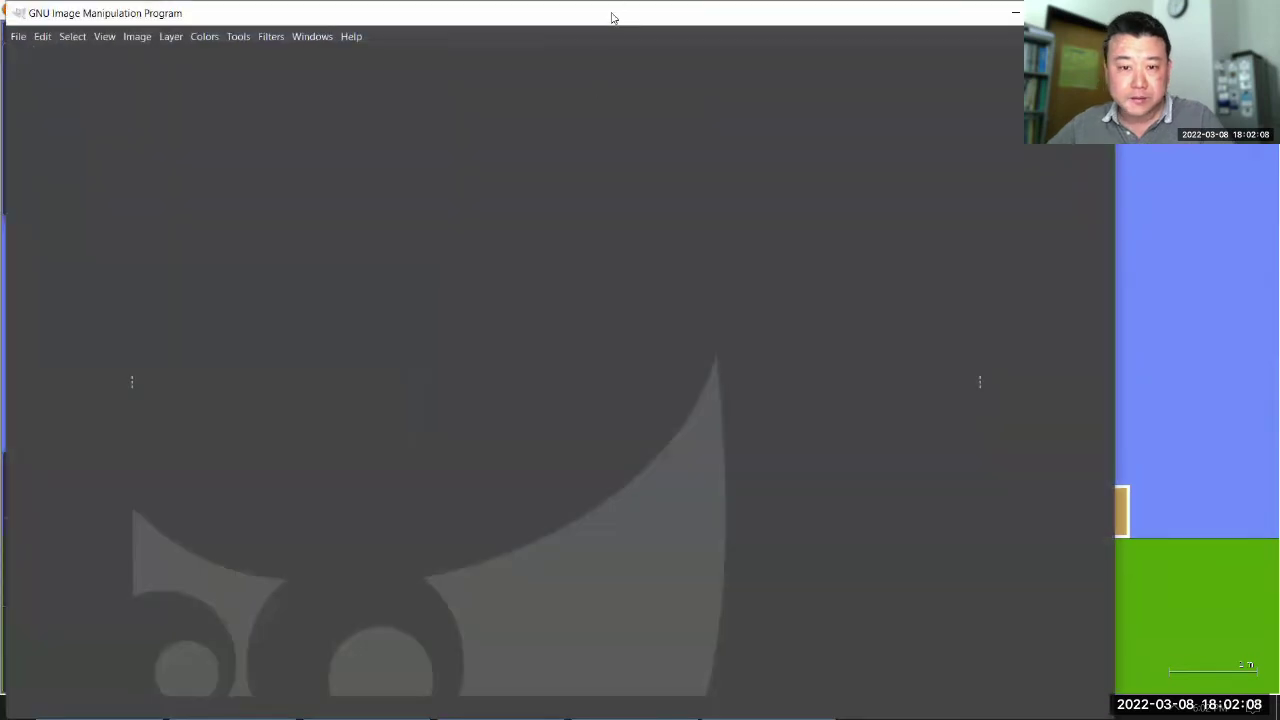
Step: Paste the captured graph as a new GIMP image, then shrink and minimize GIMP
key("ctrl+shift+v")
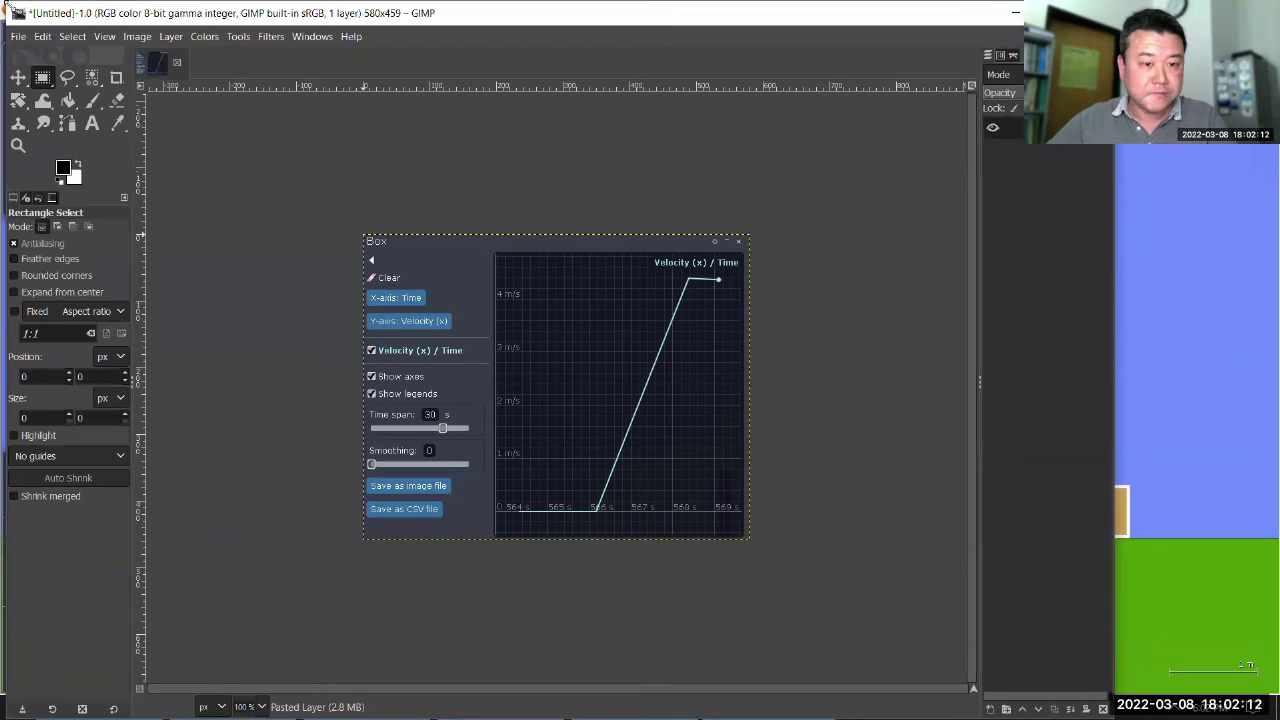
left_click_drag(10, 8, 462, 220)
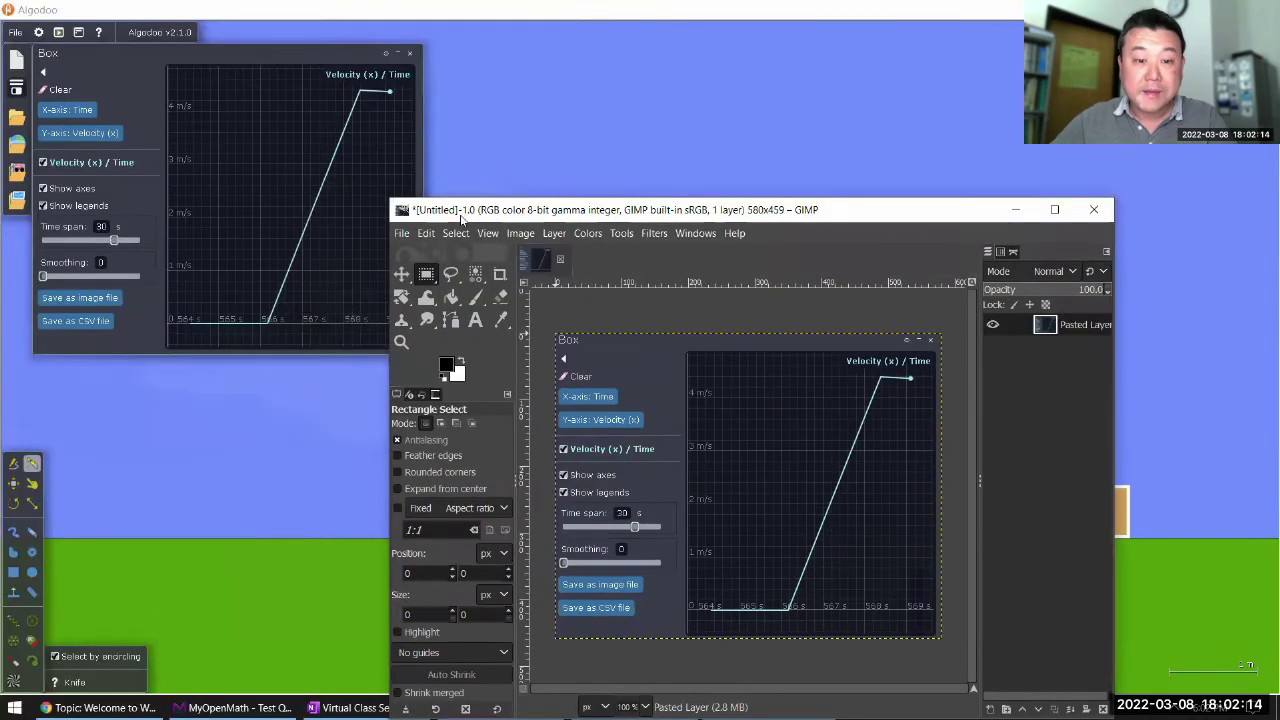
left_click(1015, 209)
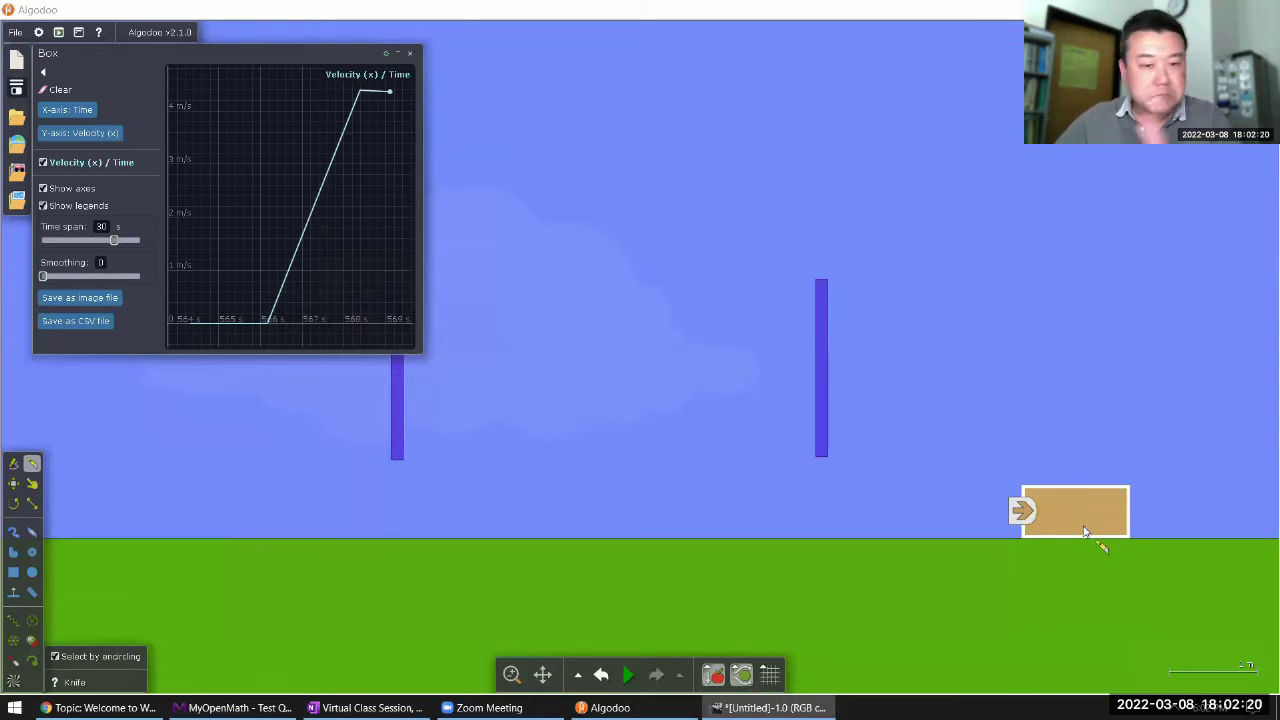
Step: Undo the run to return the box to its start and select the Move tool
left_click(997, 364)
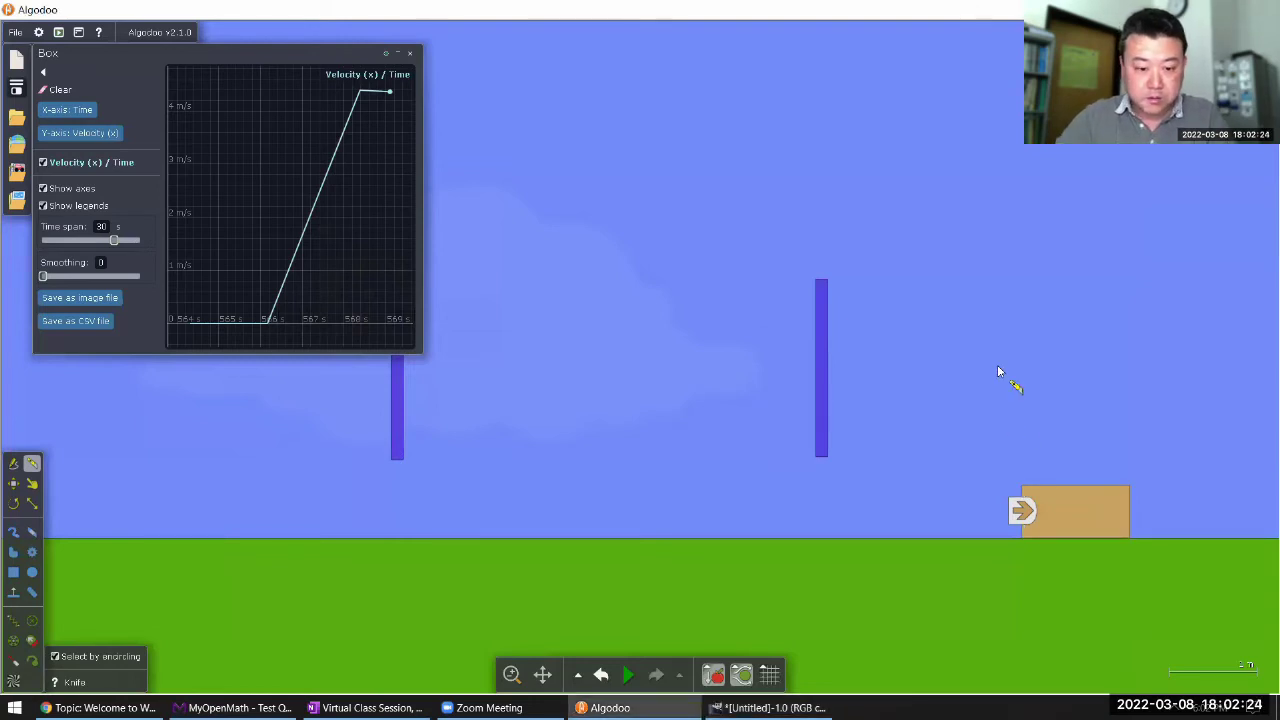
key("ctrl+z")
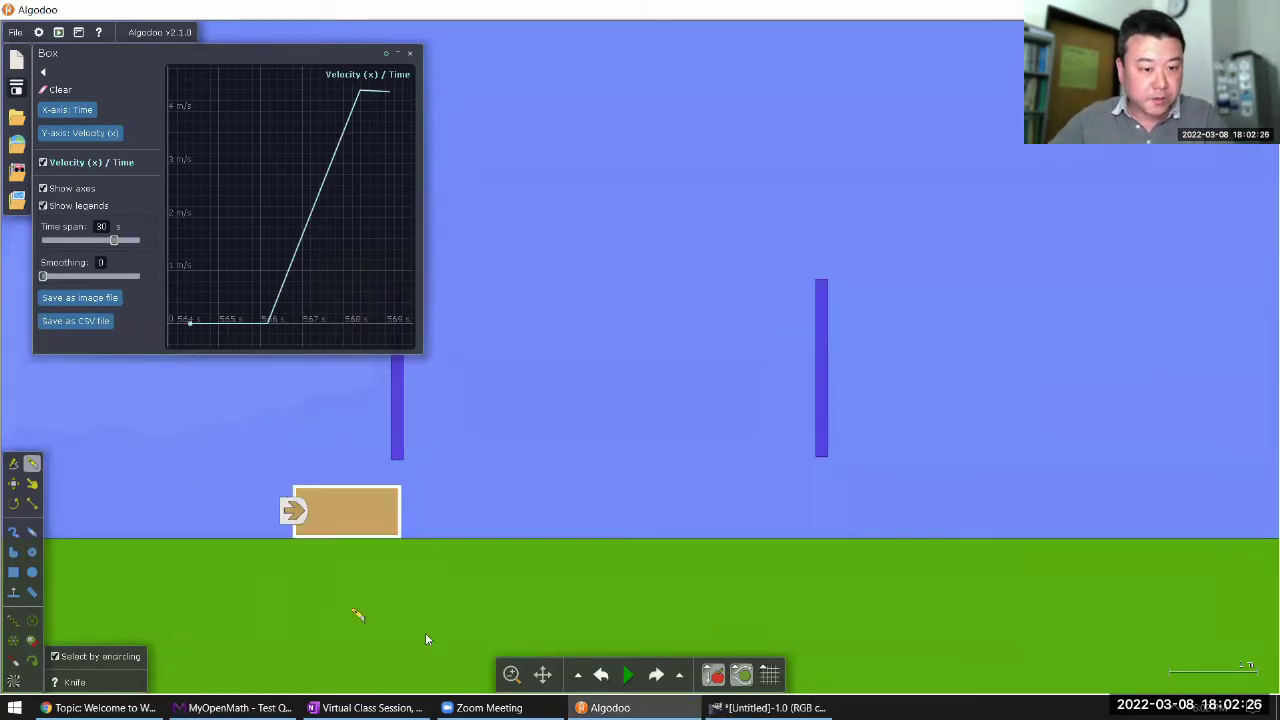
mouse_move(348, 130)
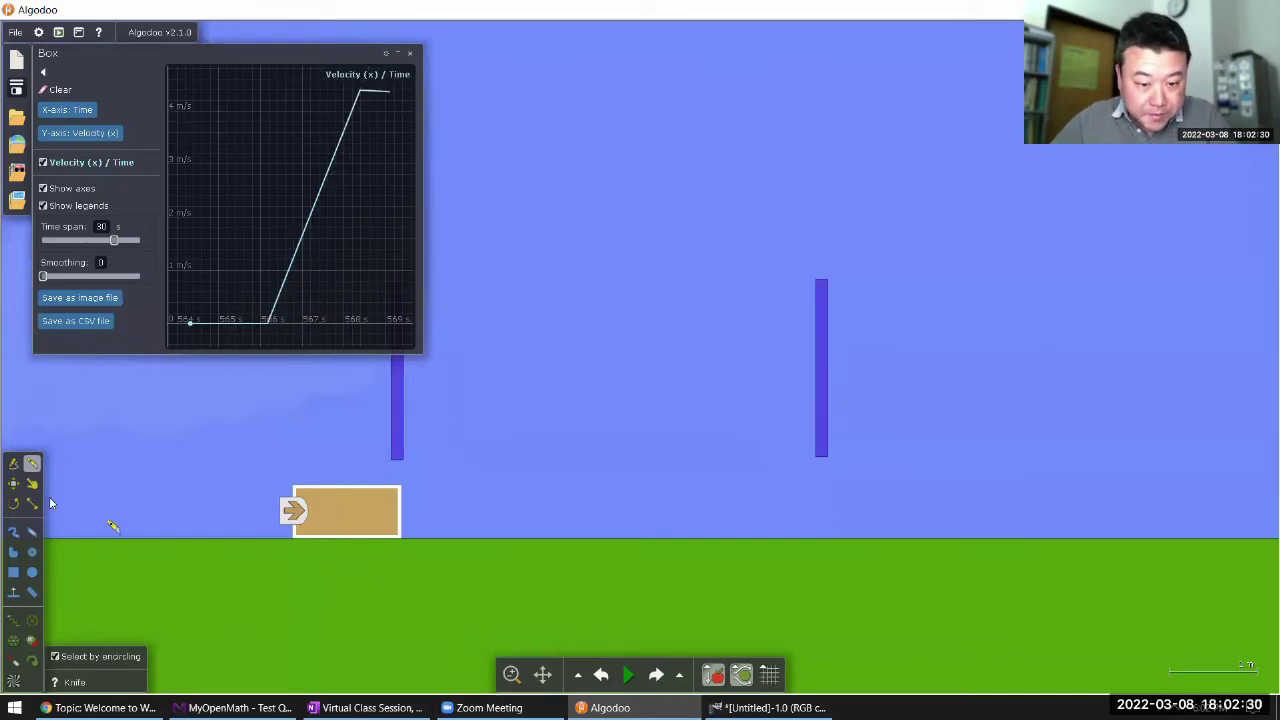
left_click(13, 483)
Step: Raise the box's mass to 2.0 kg in its Material options
right_click(340, 510)
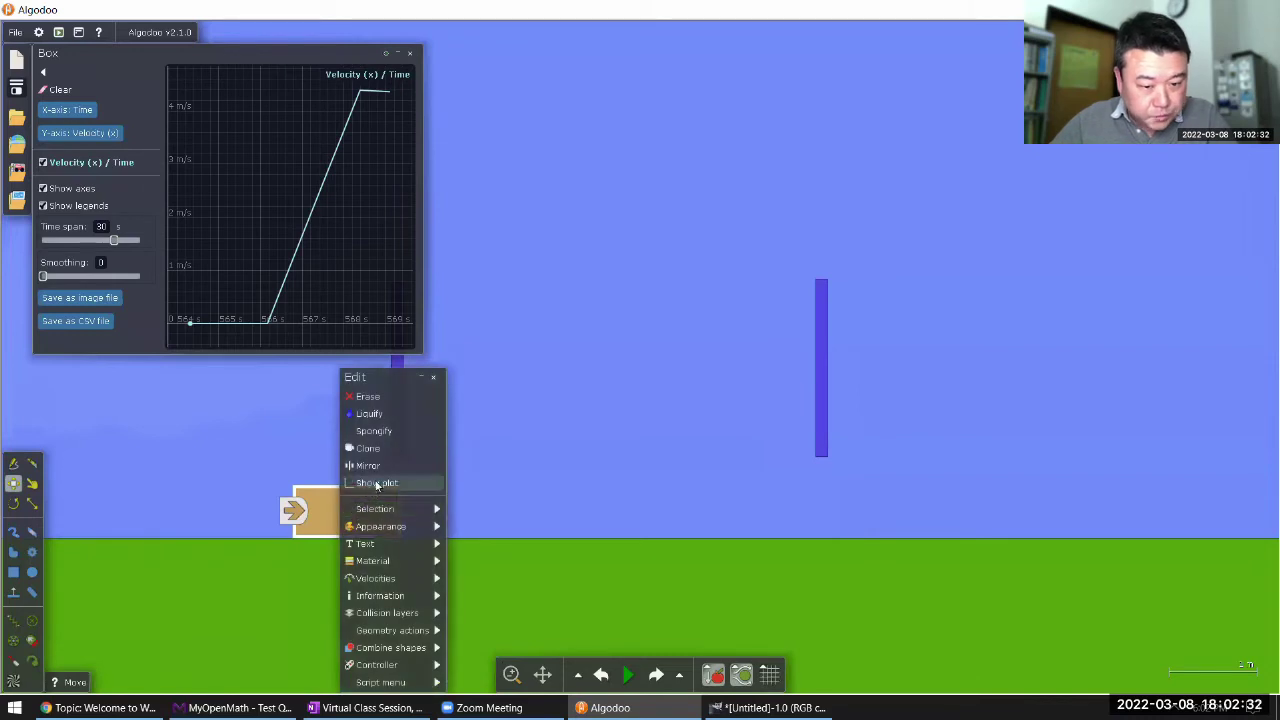
mouse_move(400, 562)
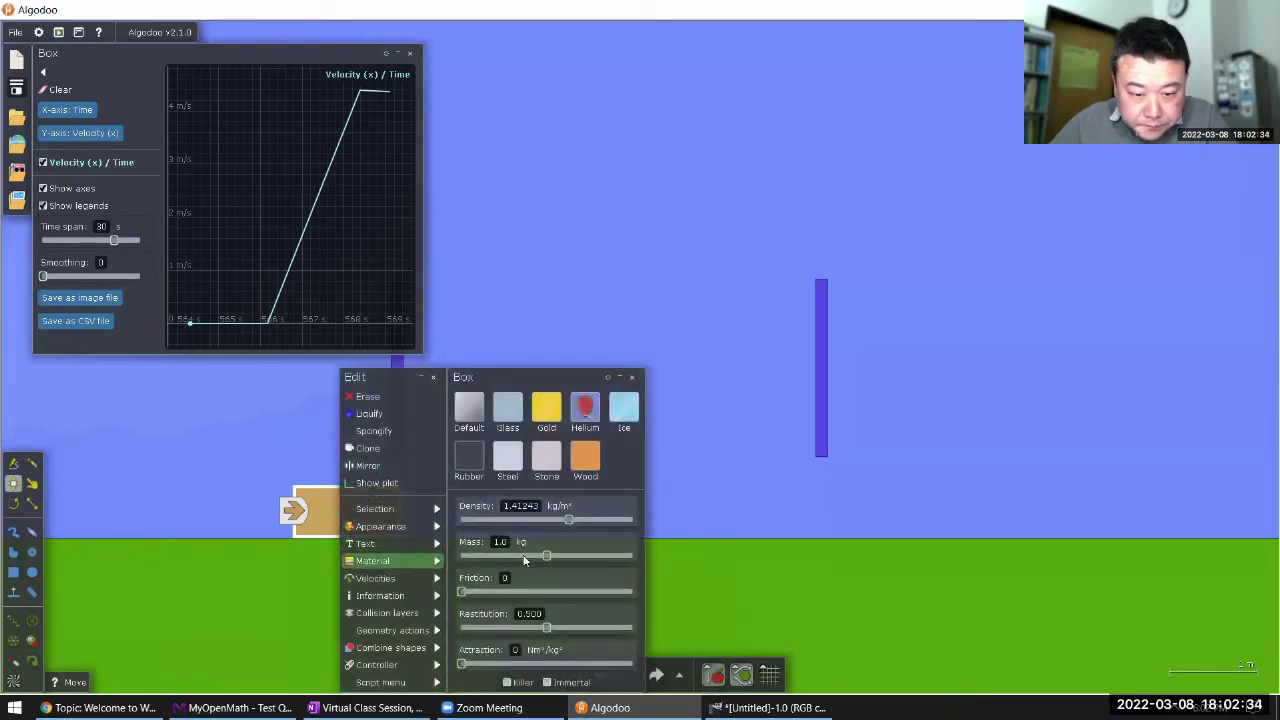
left_click_drag(548, 558, 555, 558)
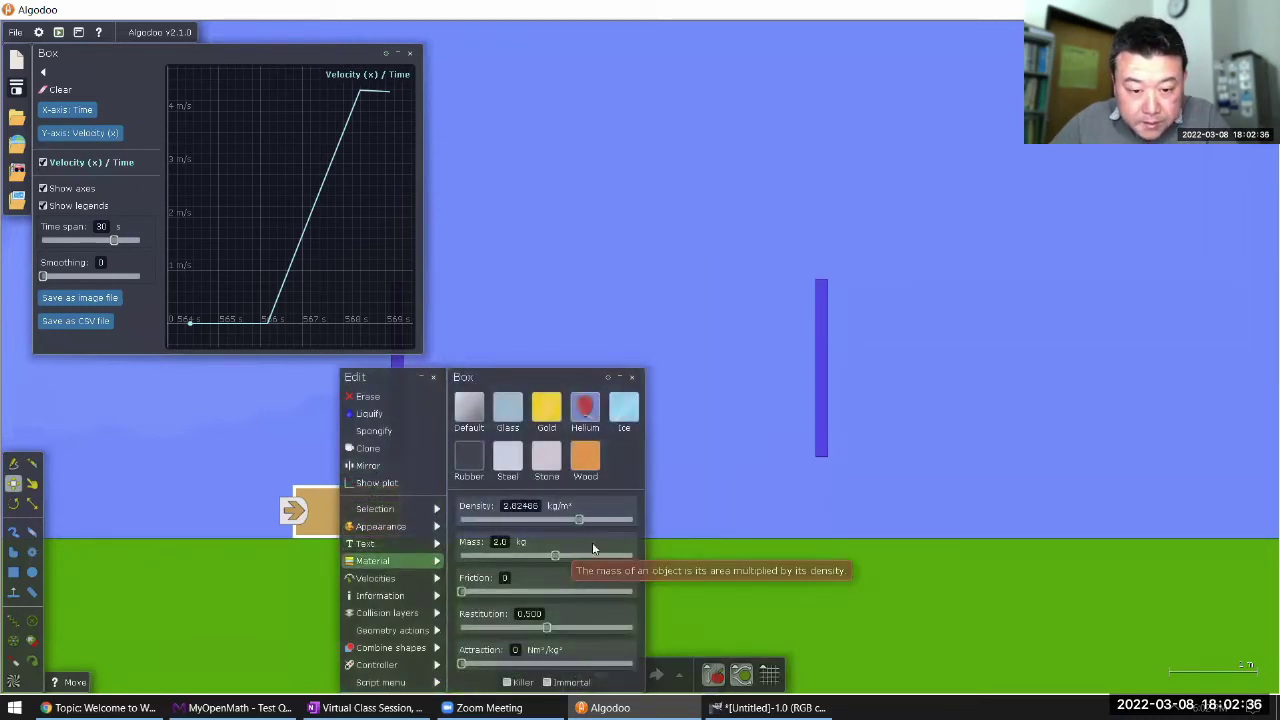
left_click(624, 229)
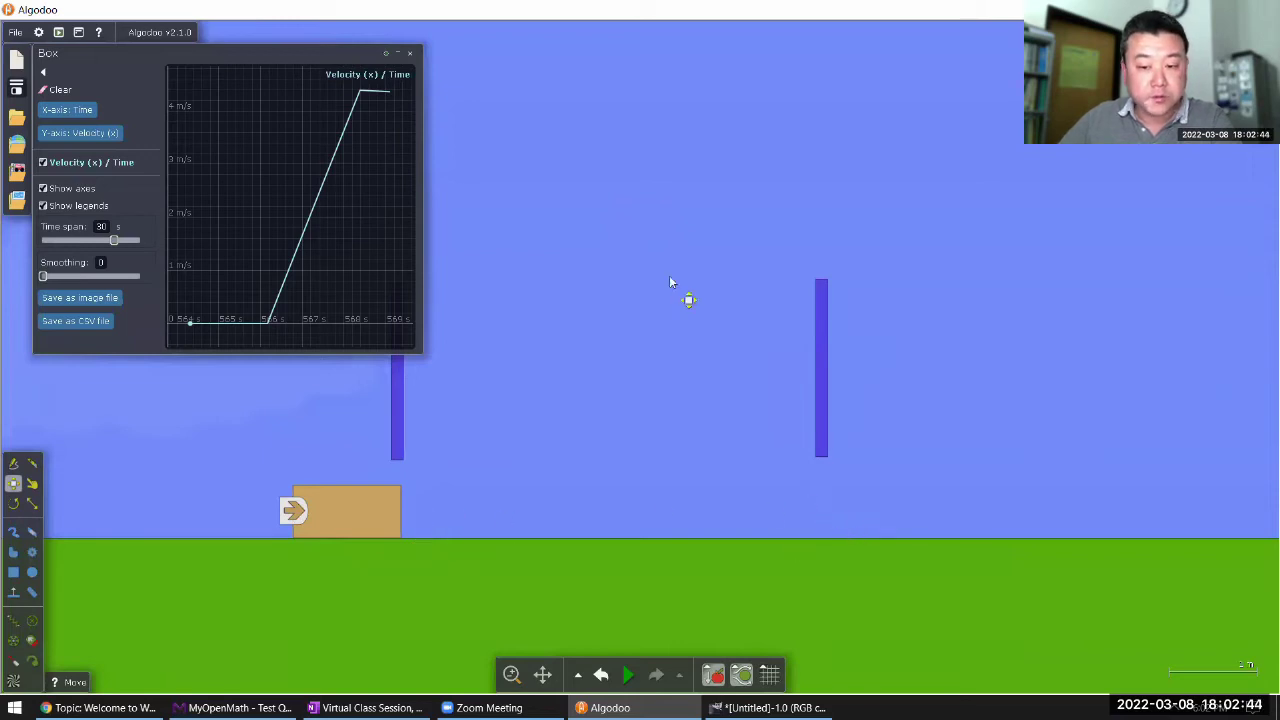
Step: Run and pause the 2 kg box push, then snip the graph panel with both curves
key("space")
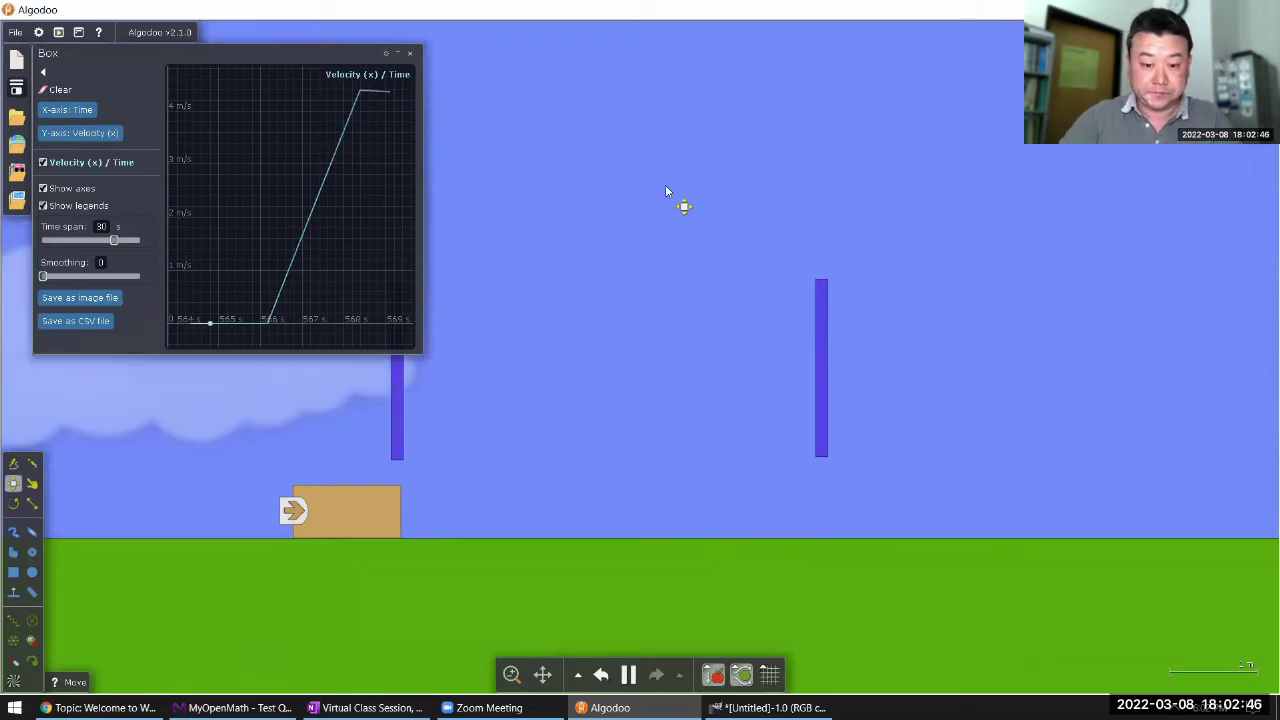
key("k")
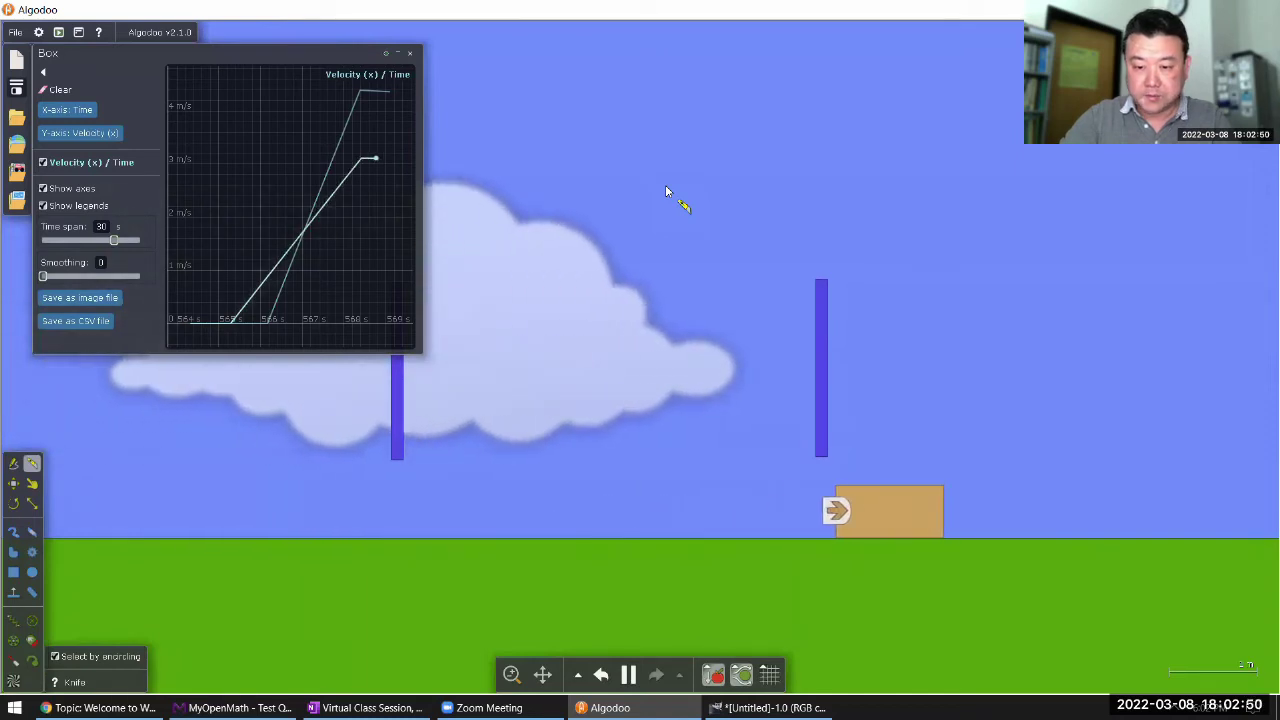
key("space")
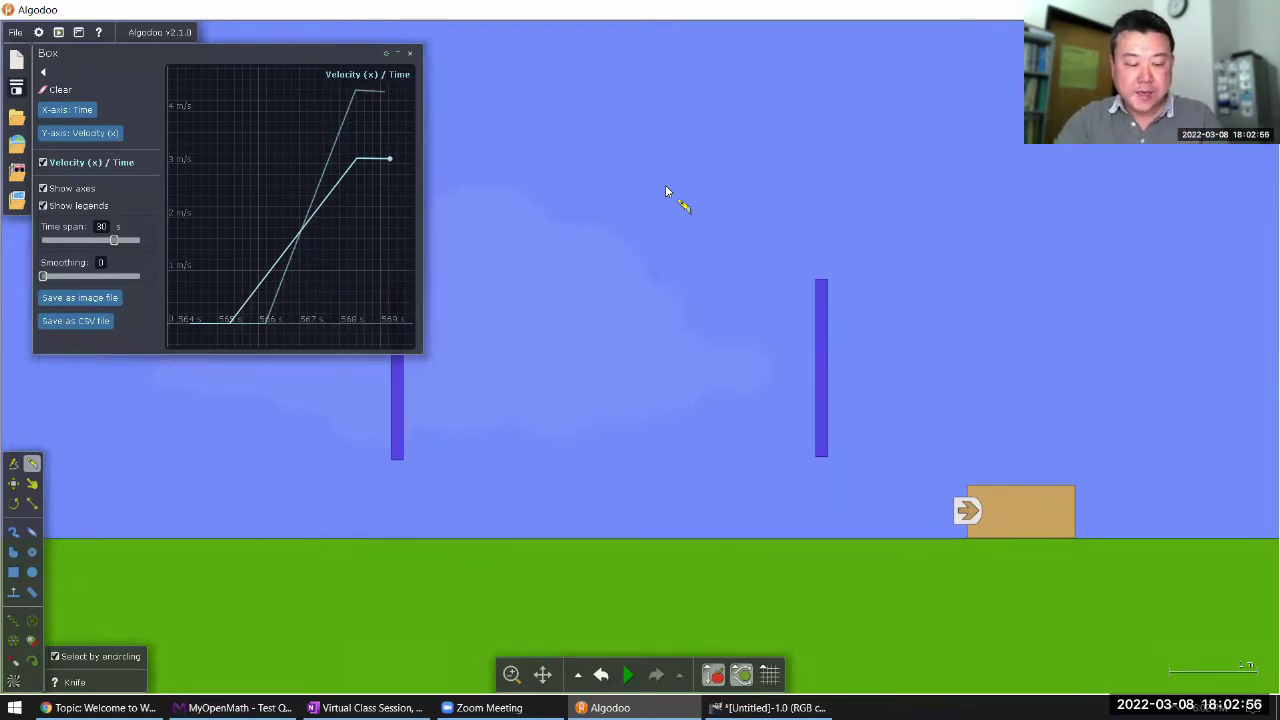
key("super+shift+s")
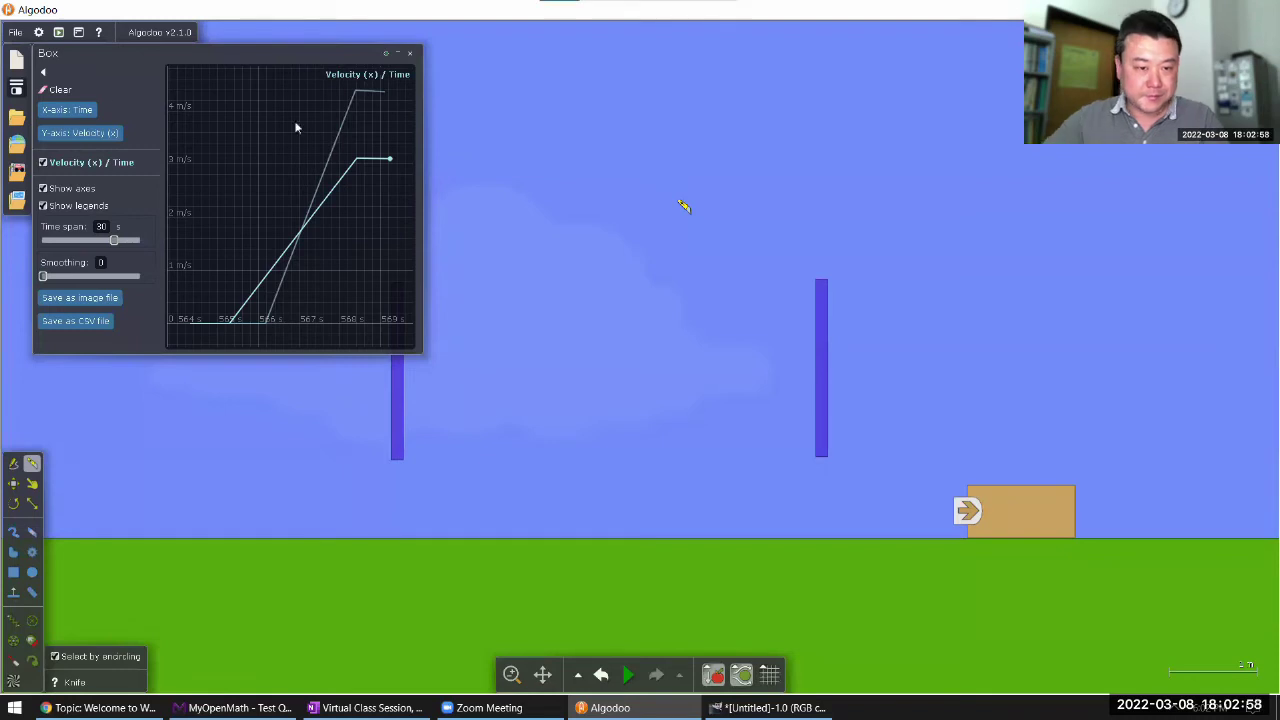
left_click_drag(37, 46, 422, 351)
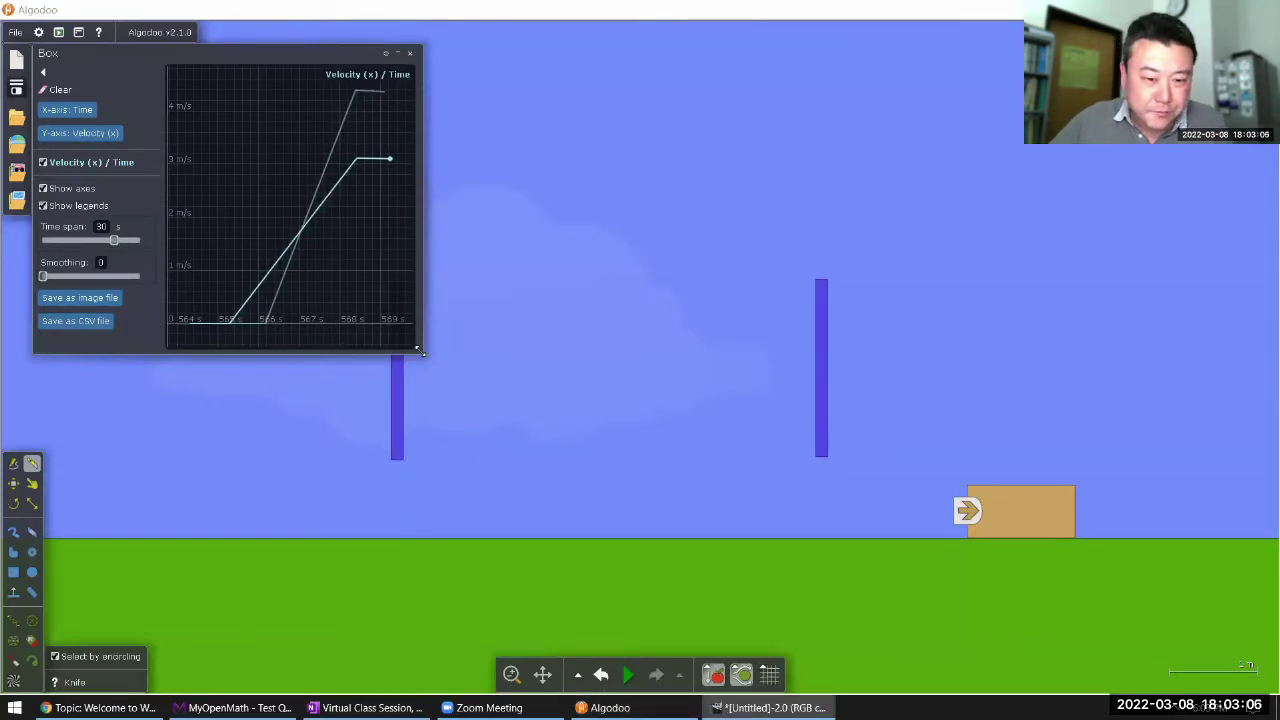
Step: Enlarge the graph and shade the area under the 2.0 kg curve, about 6.94 m
left_click_drag(421, 351, 857, 537)
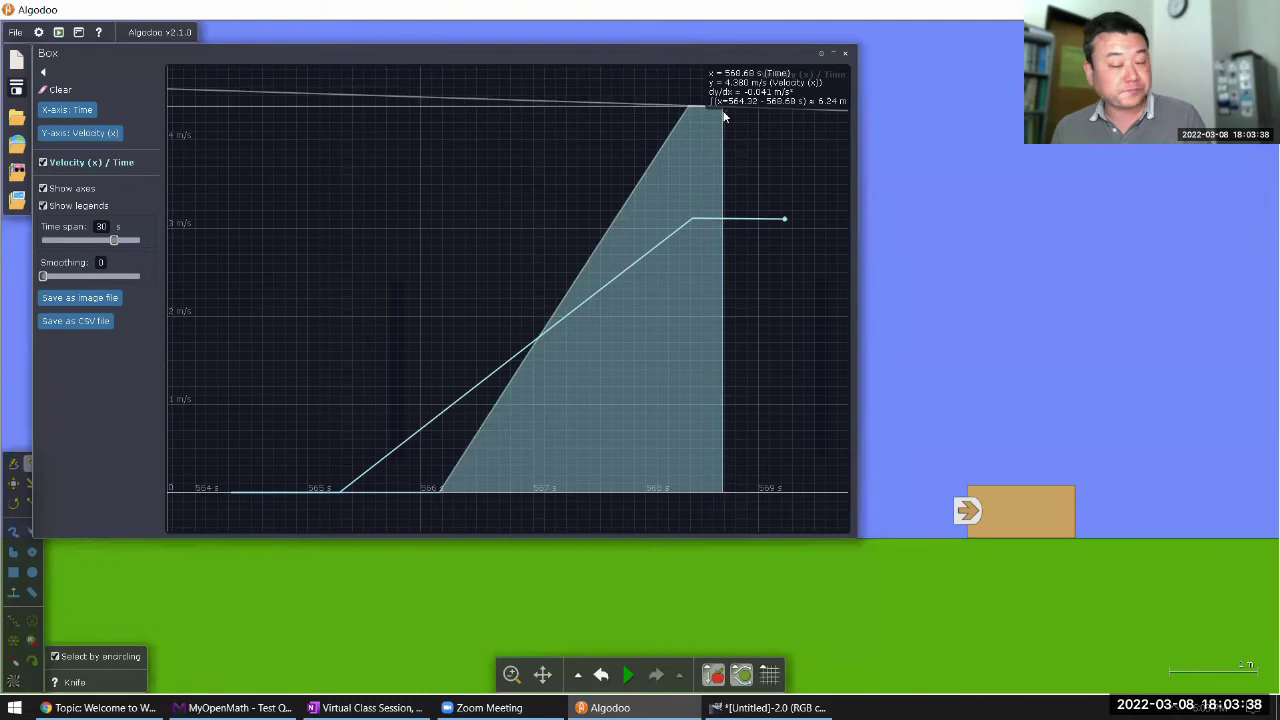
mouse_move(725, 117)
left_mouse_down()
mouse_move(718, 104)
mouse_move(732, 102)
mouse_move(748, 222)
mouse_move(745, 101)
mouse_move(750, 233)
left_mouse_up()
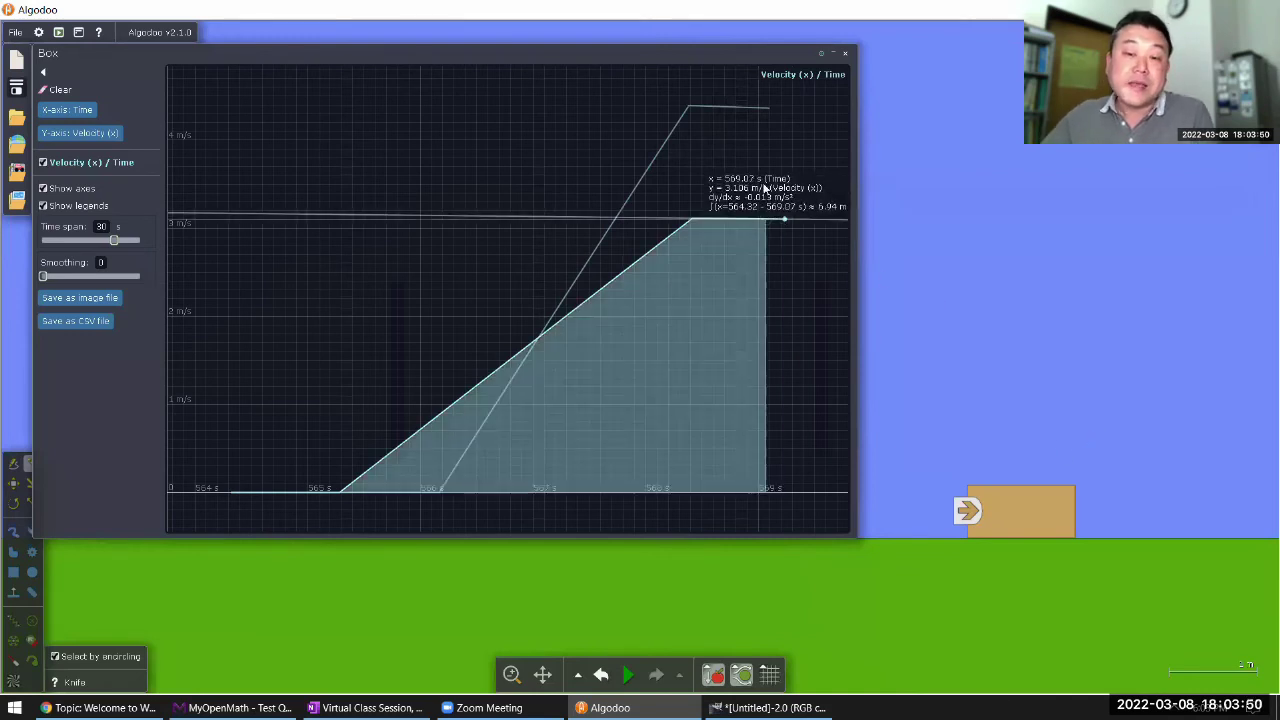
mouse_move(725, 220)
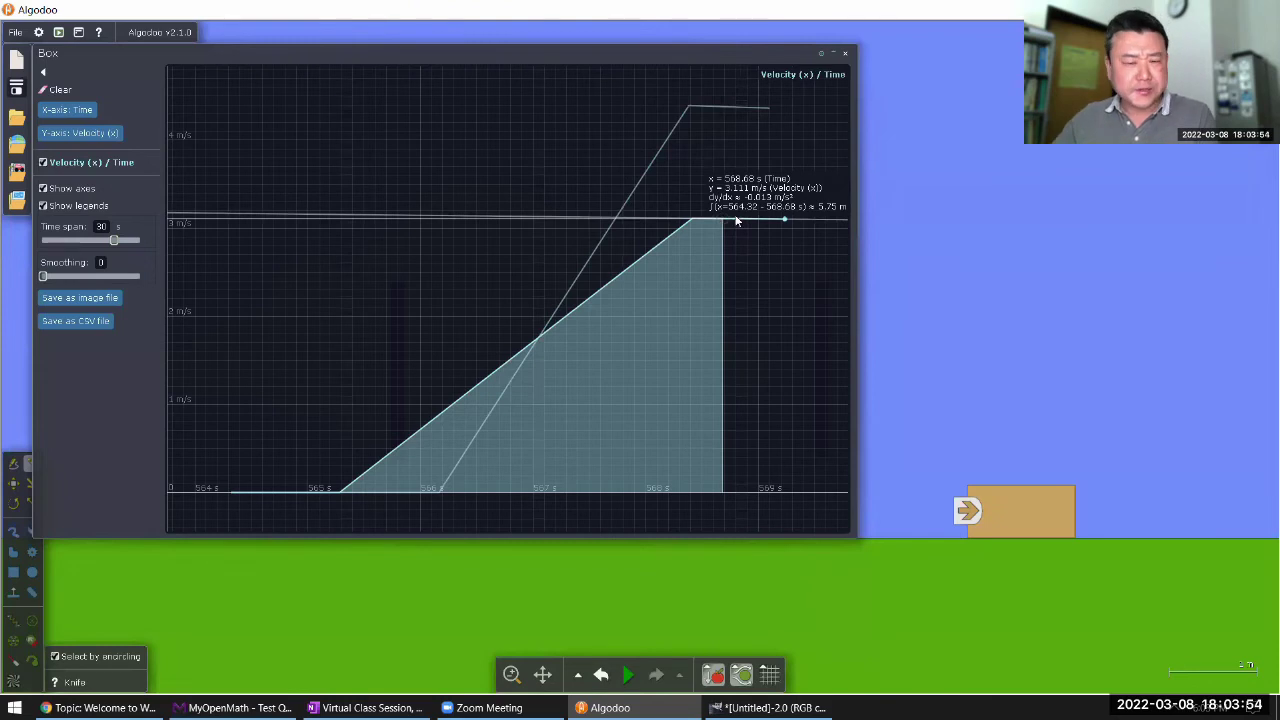
mouse_move(730, 115)
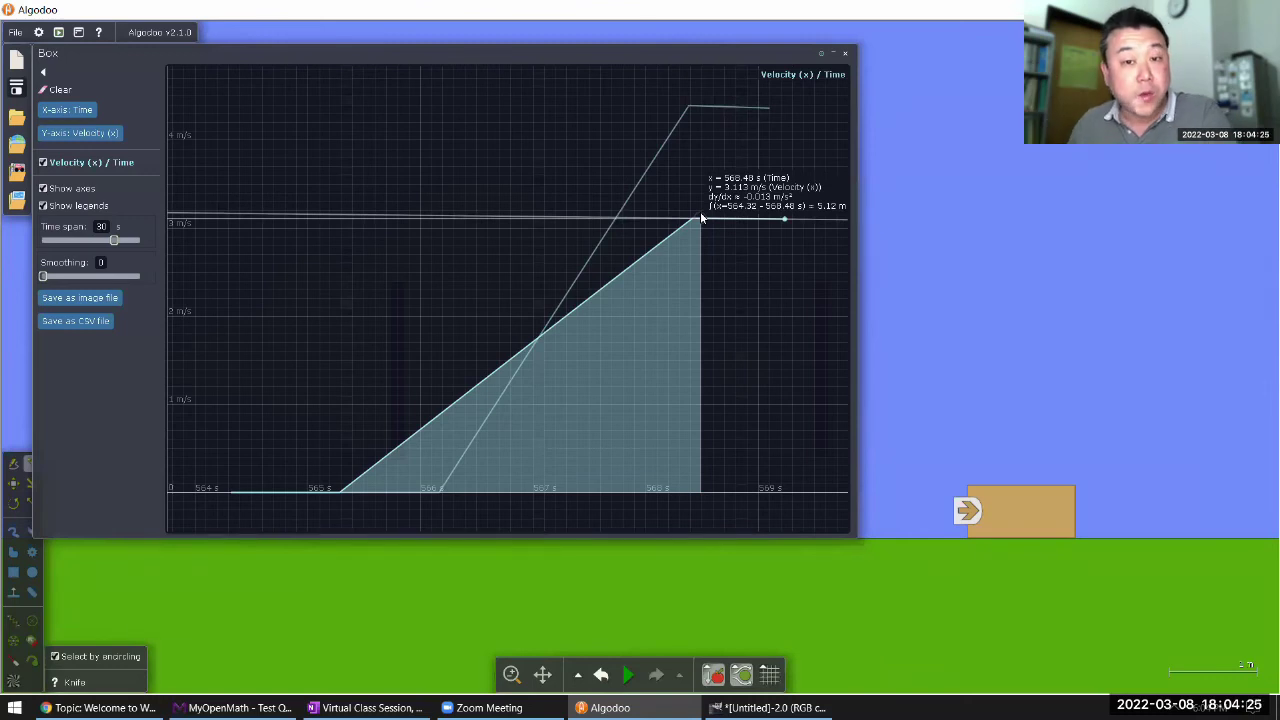
mouse_move(701, 217)
left_mouse_down()
mouse_move(704, 109)
mouse_move(713, 204)
left_mouse_up()
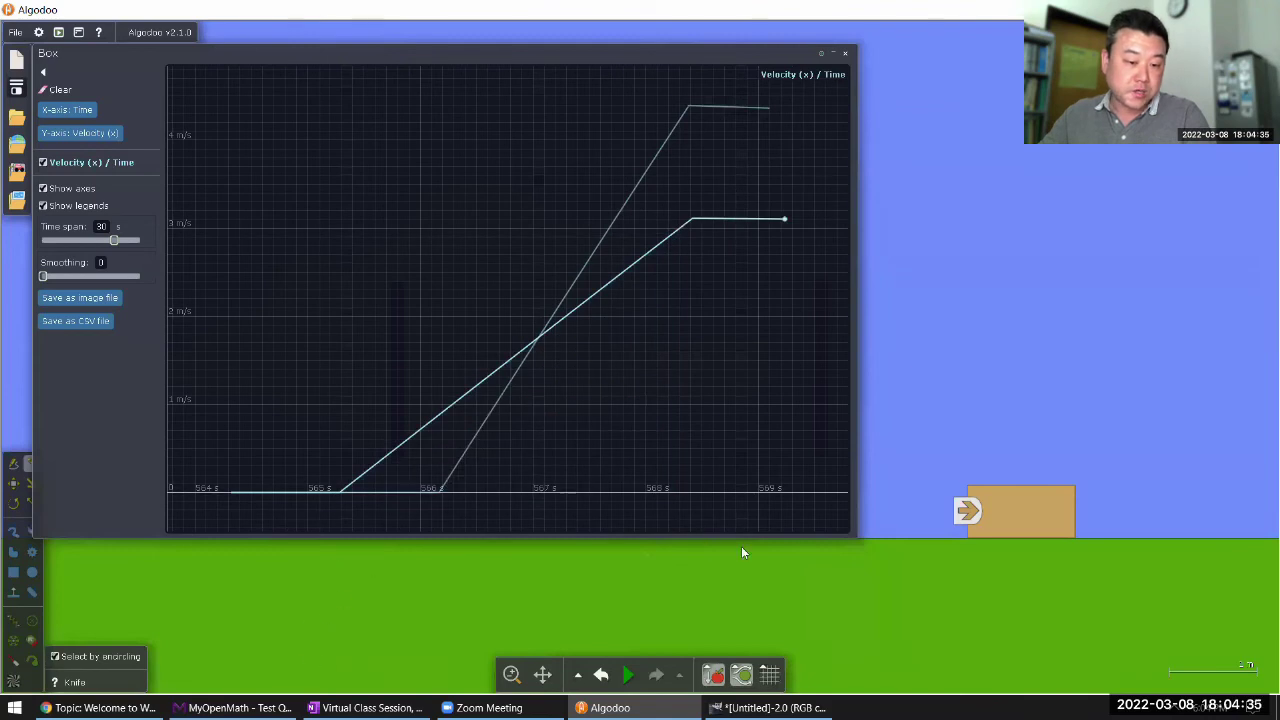
Step: Shrink the velocity-time graph to view the scene, then enlarge it again
left_click_drag(853, 536, 382, 336)
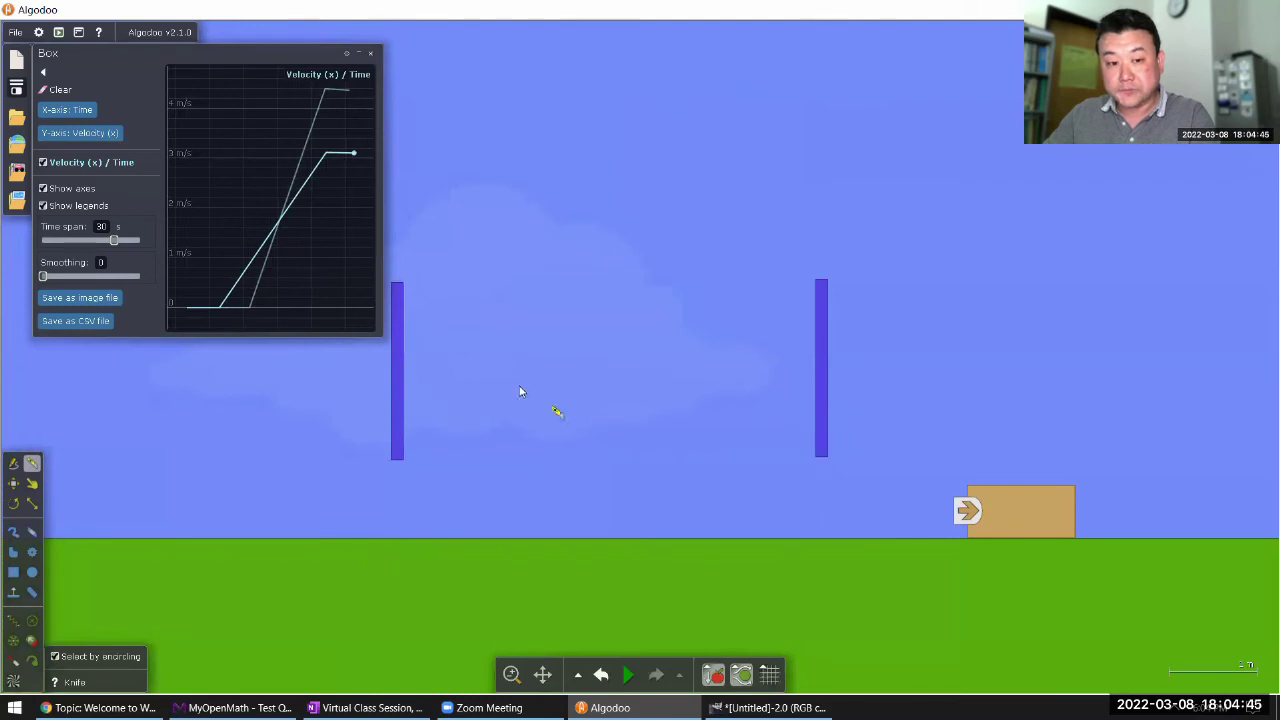
left_click_drag(381, 336, 808, 491)
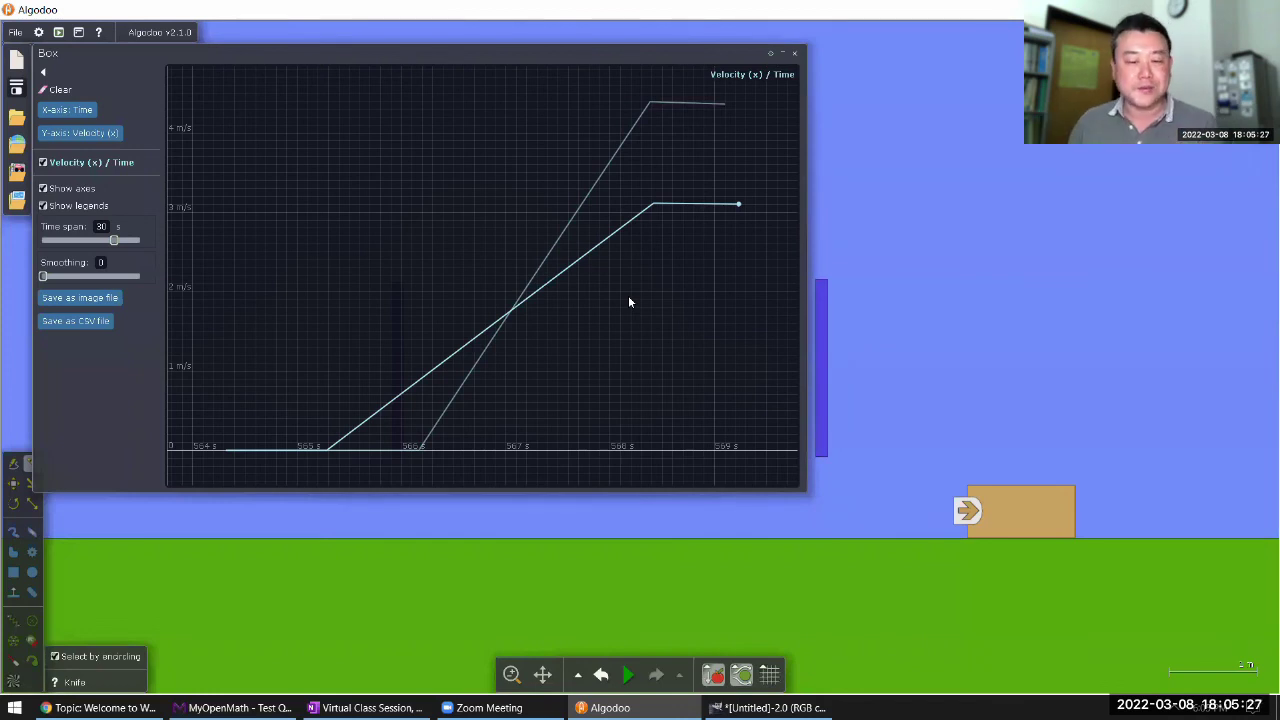
left_click(100, 707)
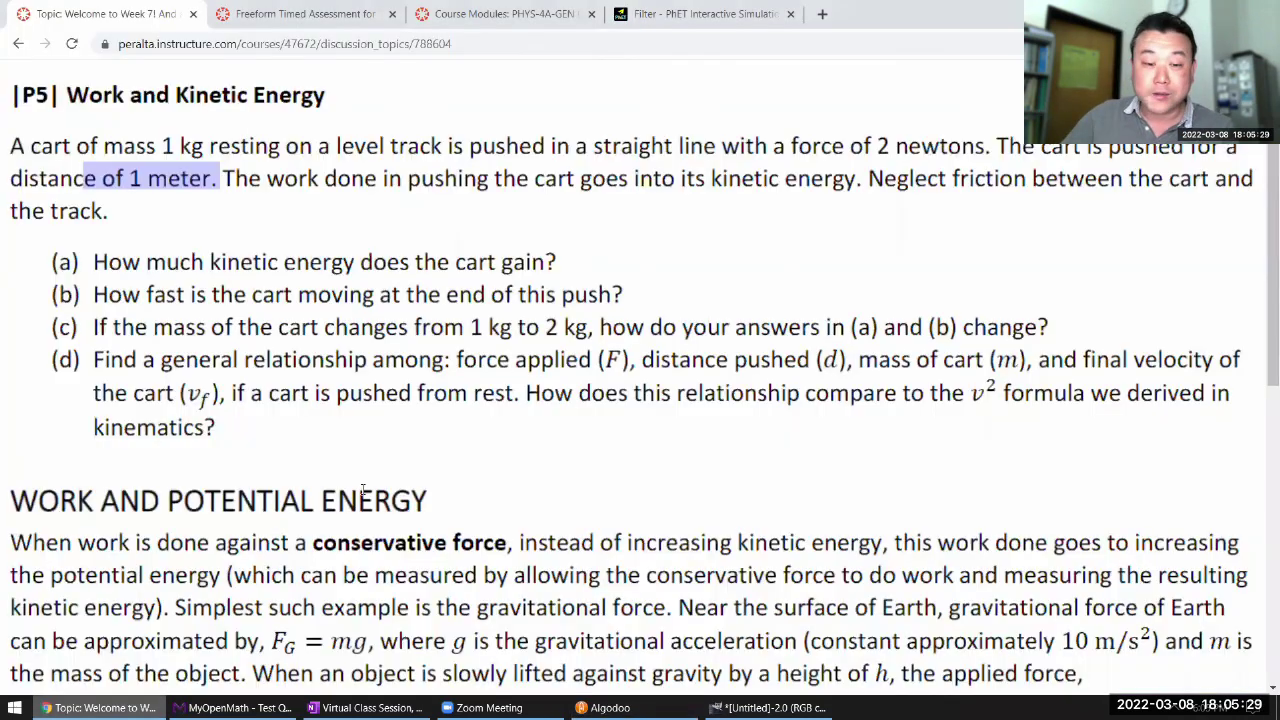
left_click_drag(12, 90, 432, 336)
left_click(432, 336)
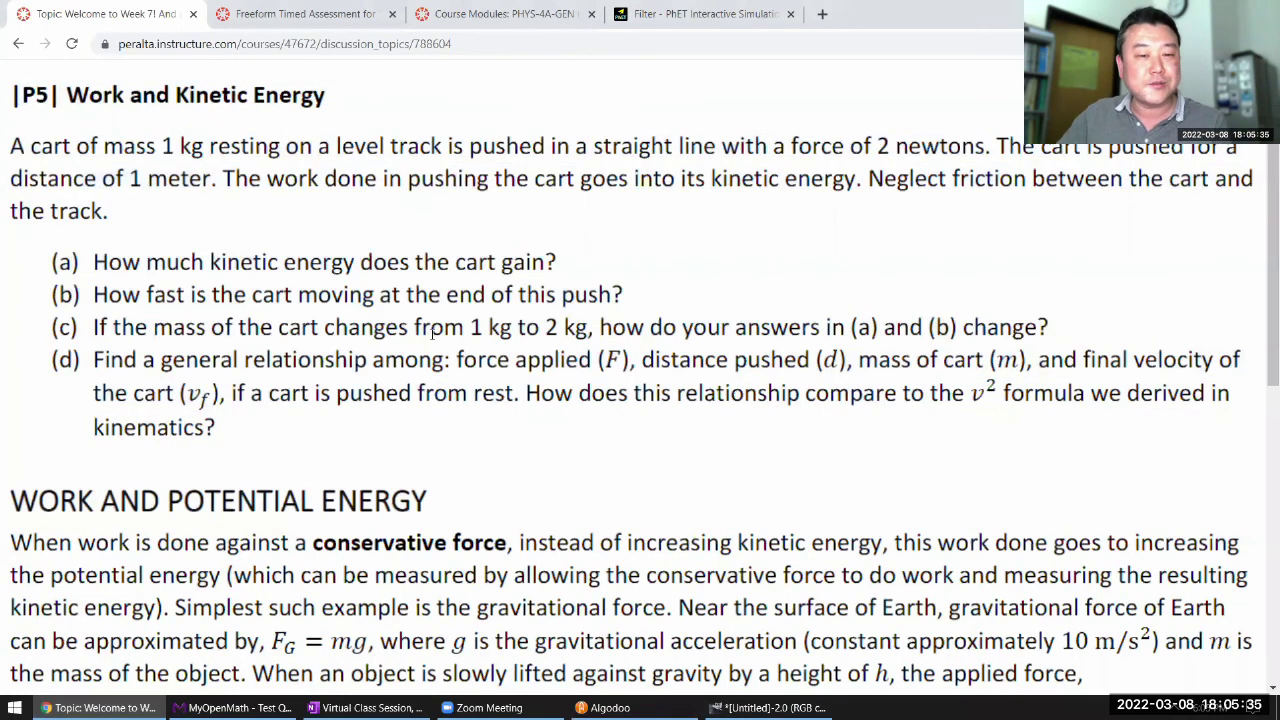